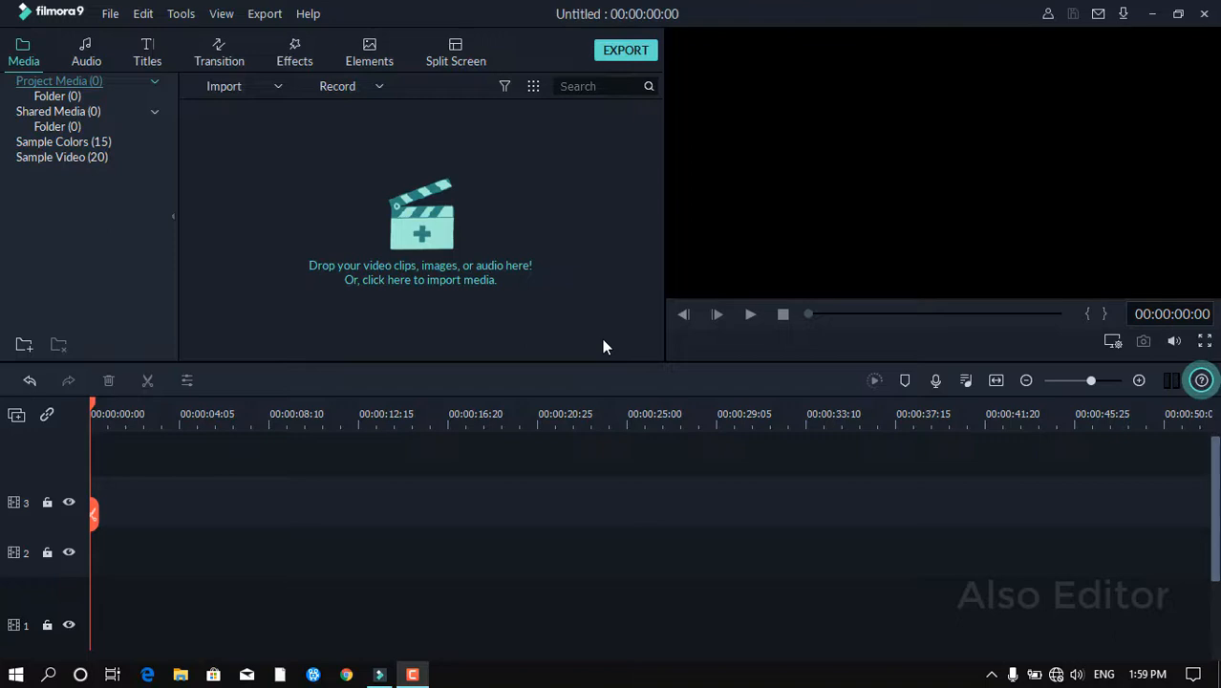
Set the project settings to 16:9 widescreen, 1920 x 1080 Full HD resolution and 30 fps.
click(111, 15)
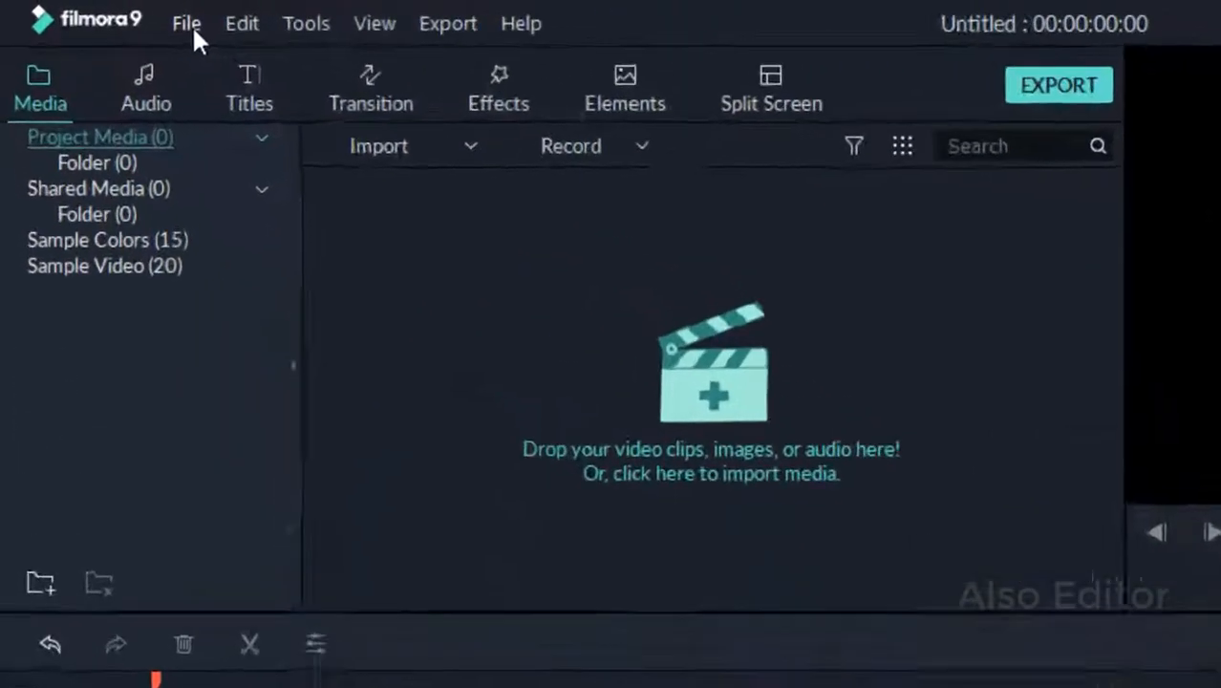
click(112, 17)
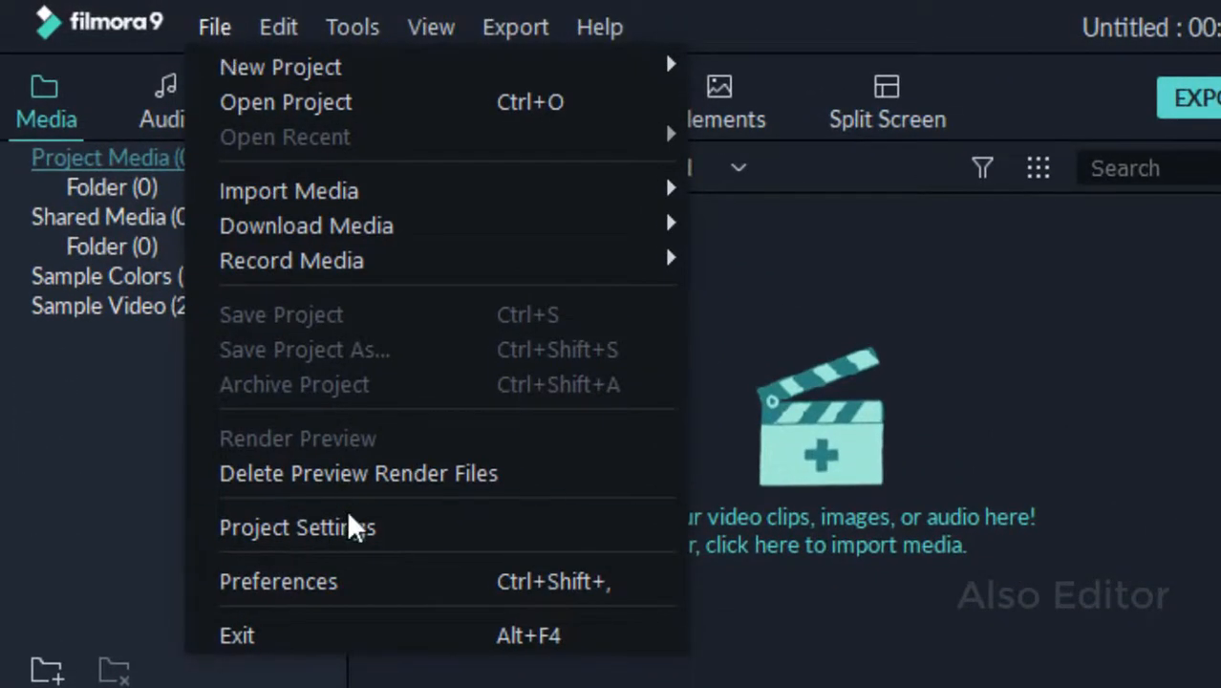
click(407, 530)
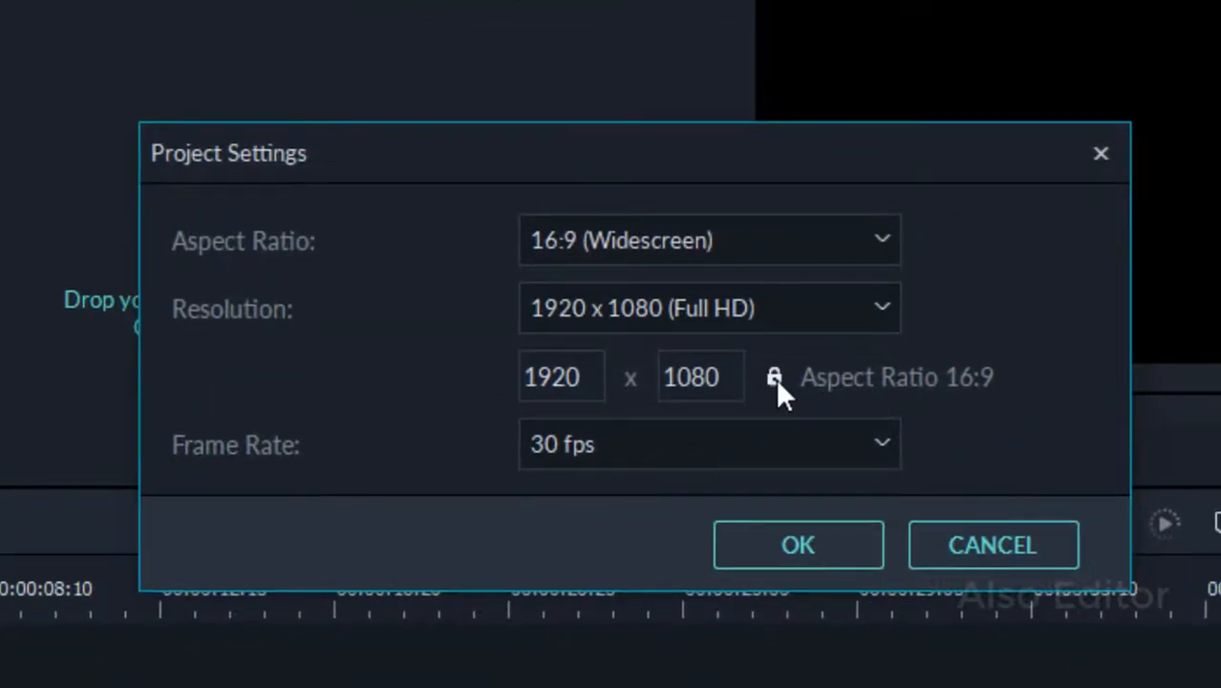
click(831, 445)
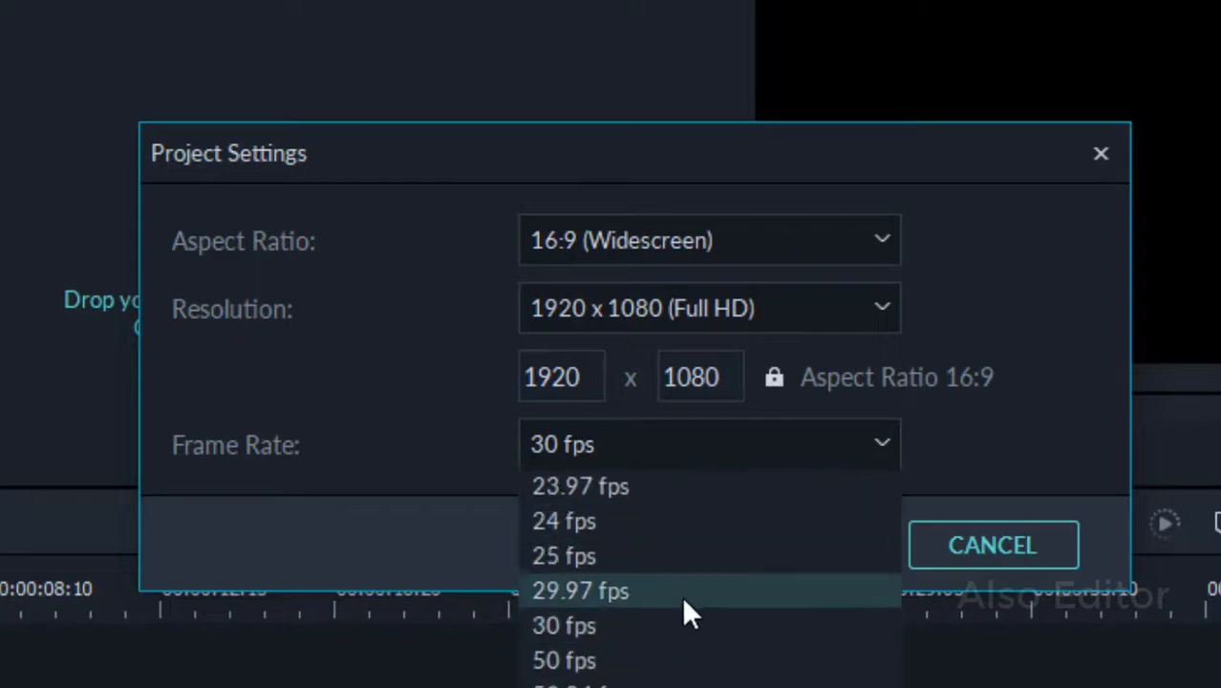
click(660, 626)
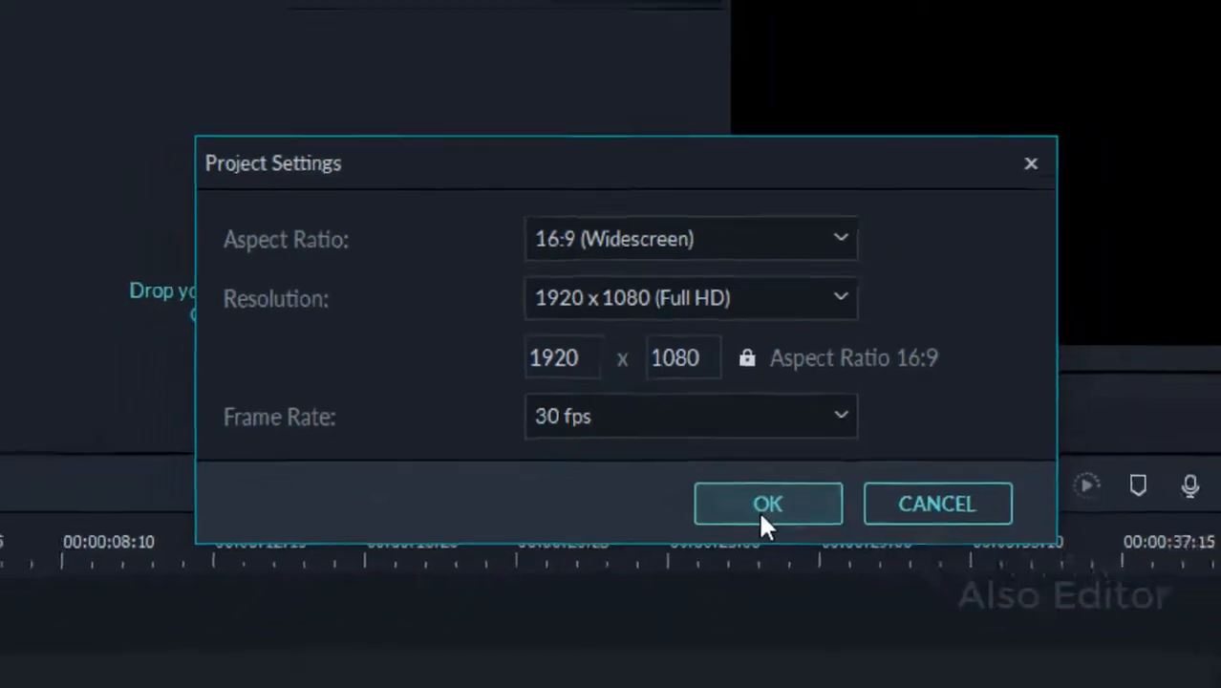
click(786, 549)
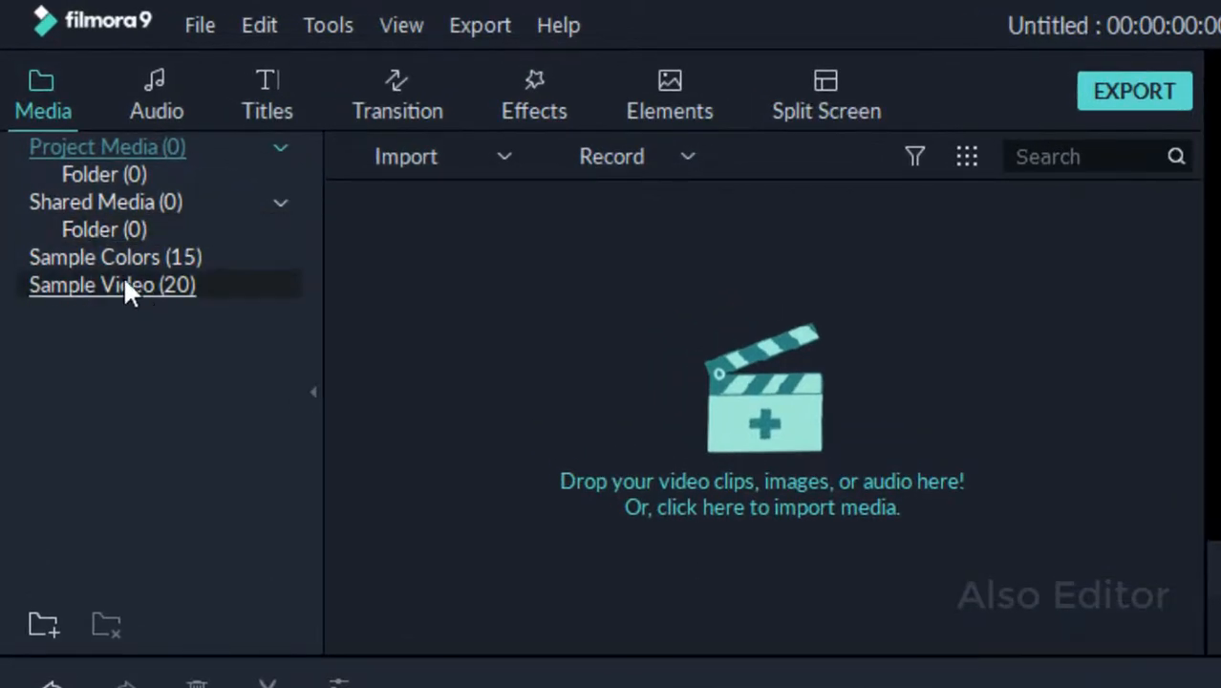
Place the Black sample colour clip at the start of the second video track.
click(161, 259)
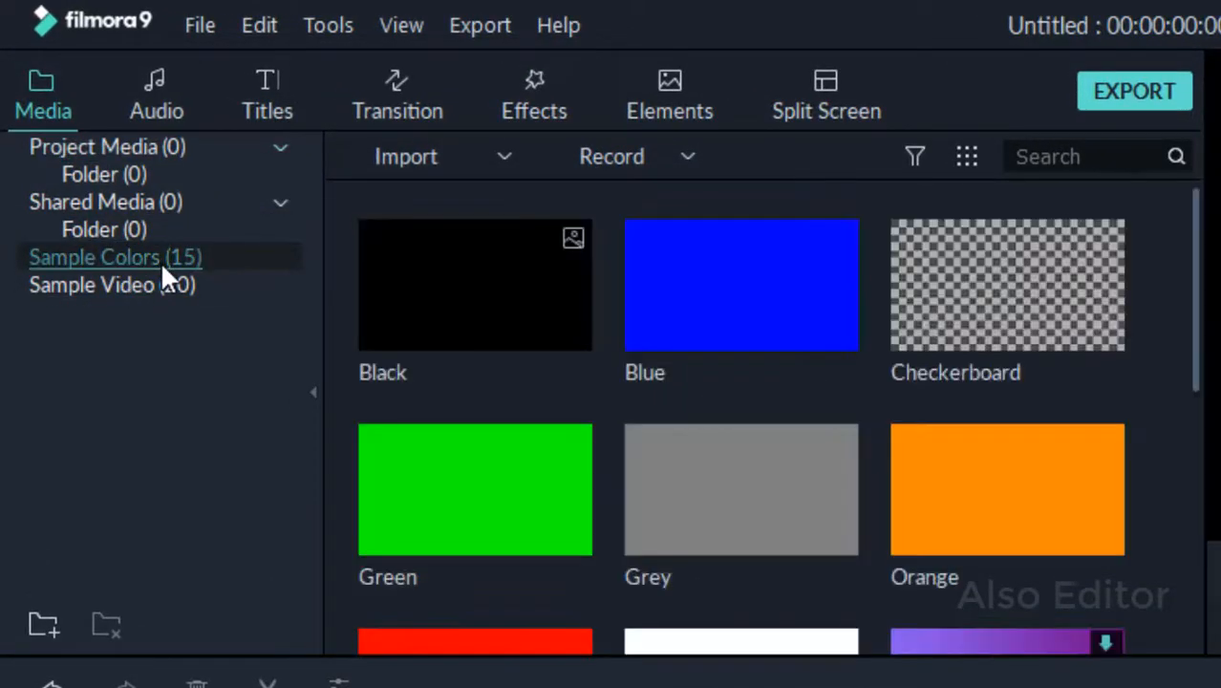
mouse_move(566, 305)
drag(567, 29, 328, 458)
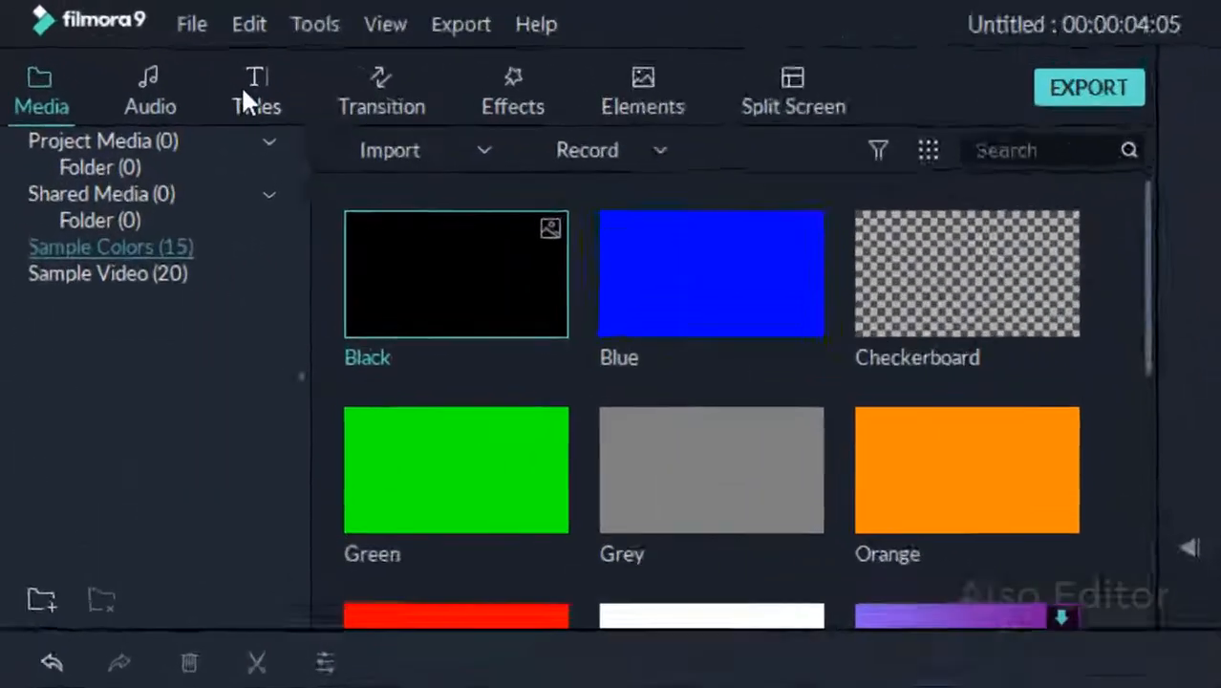
Add a Default Title on the track above the black clip and trim it to end with the black clip.
click(140, 58)
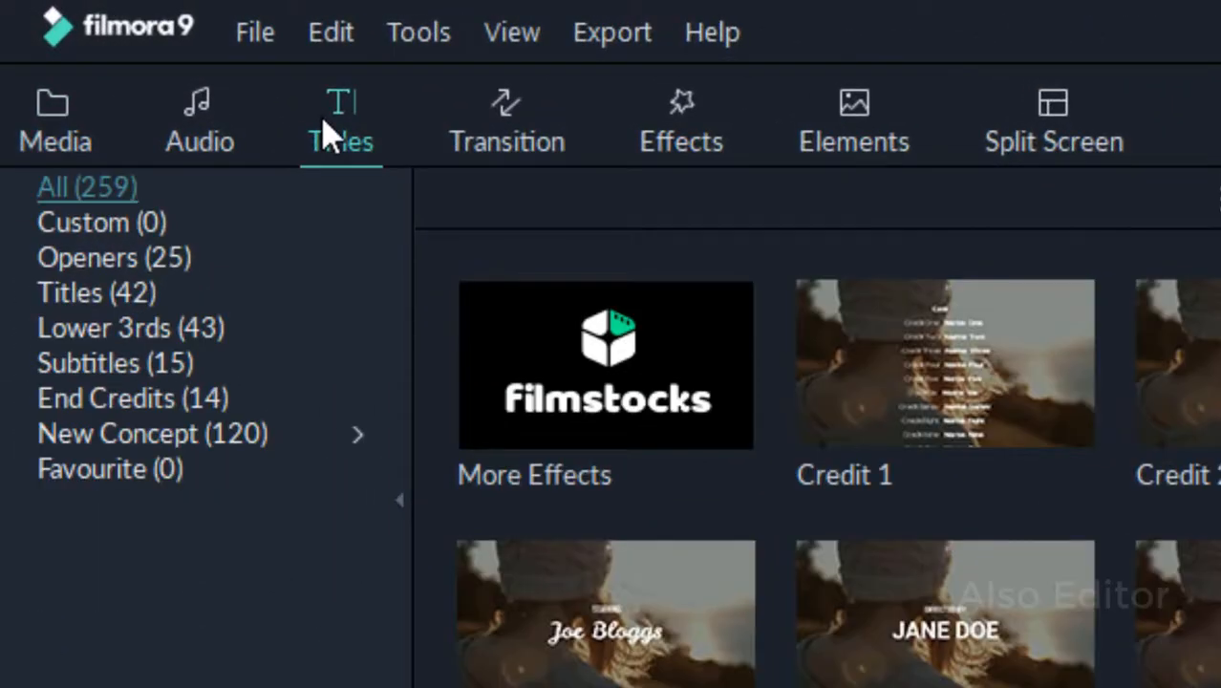
click(202, 307)
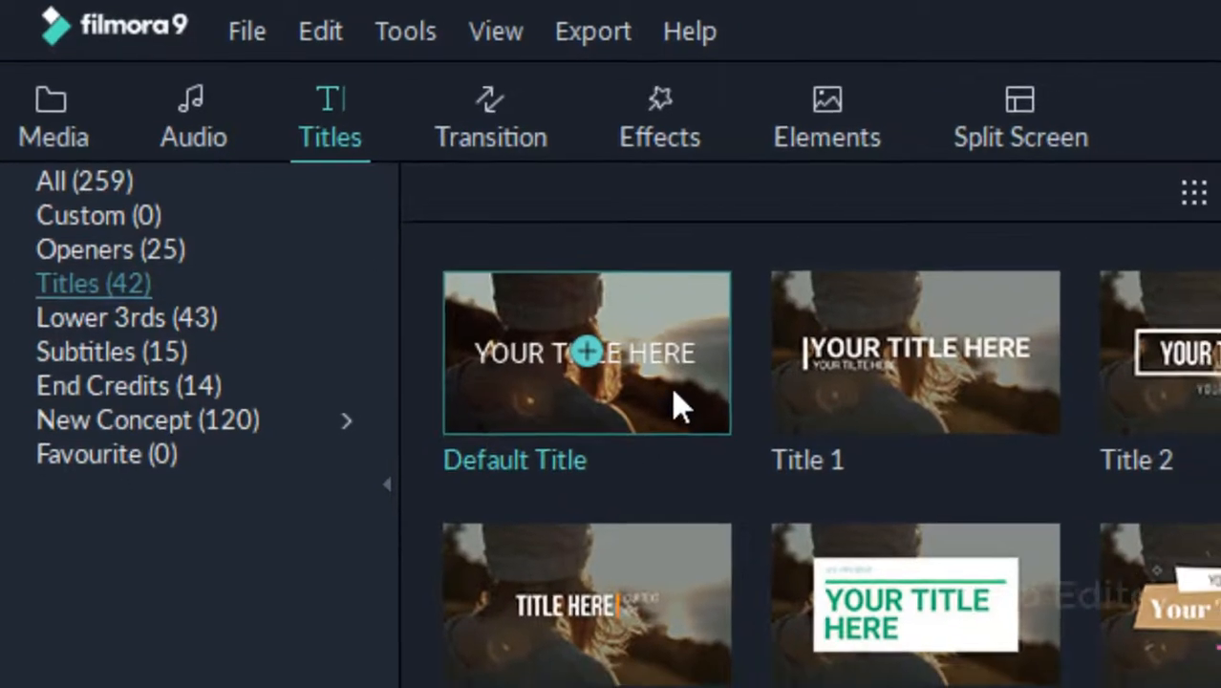
drag(692, 396, 629, 546)
drag(351, 304, 117, 623)
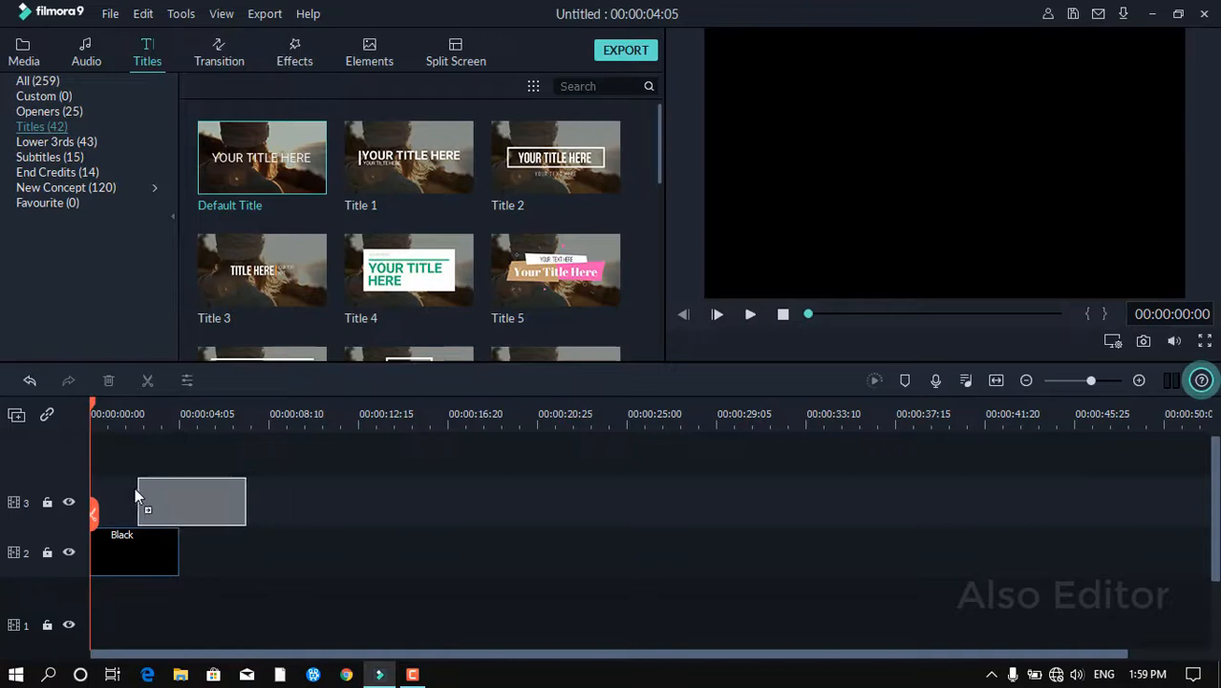
drag(91, 487, 90, 488)
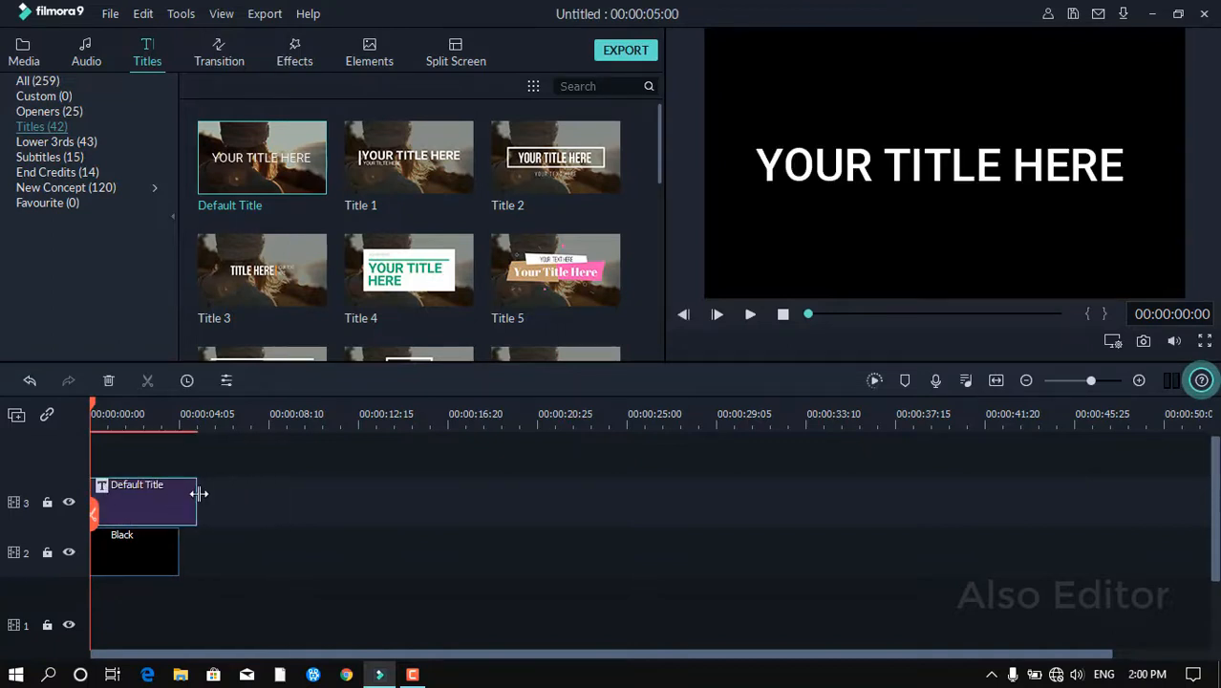
drag(198, 495, 179, 502)
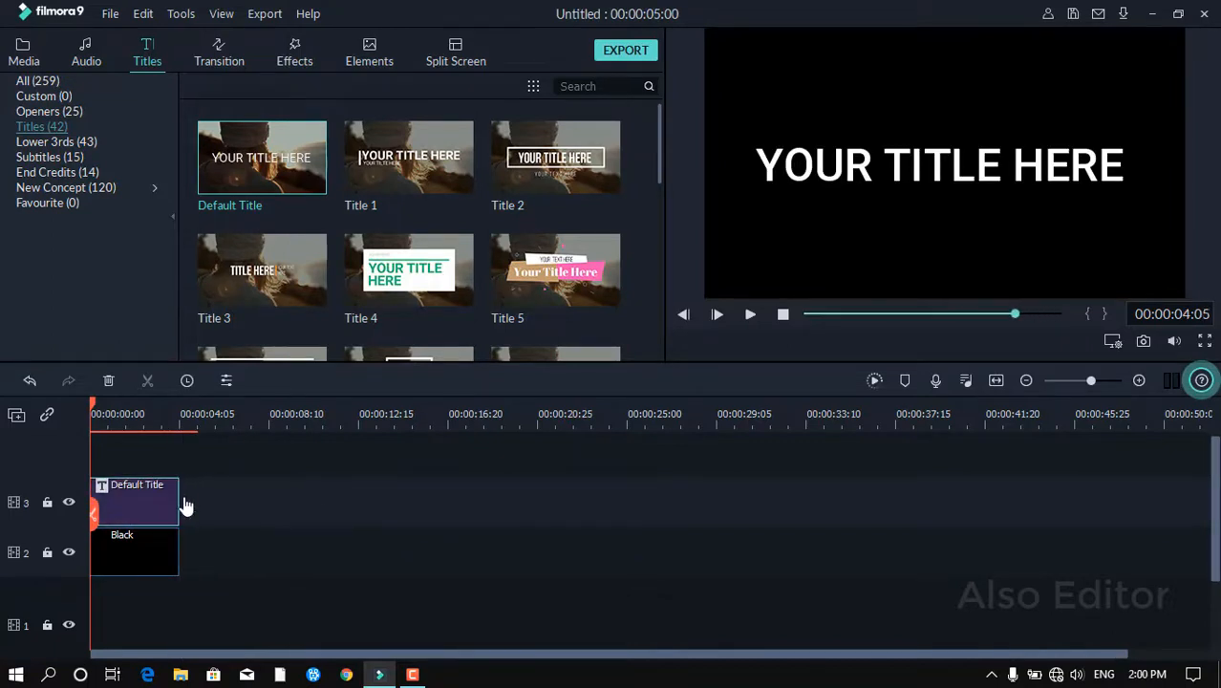
Split the title clip at two points into three segments.
click(116, 427)
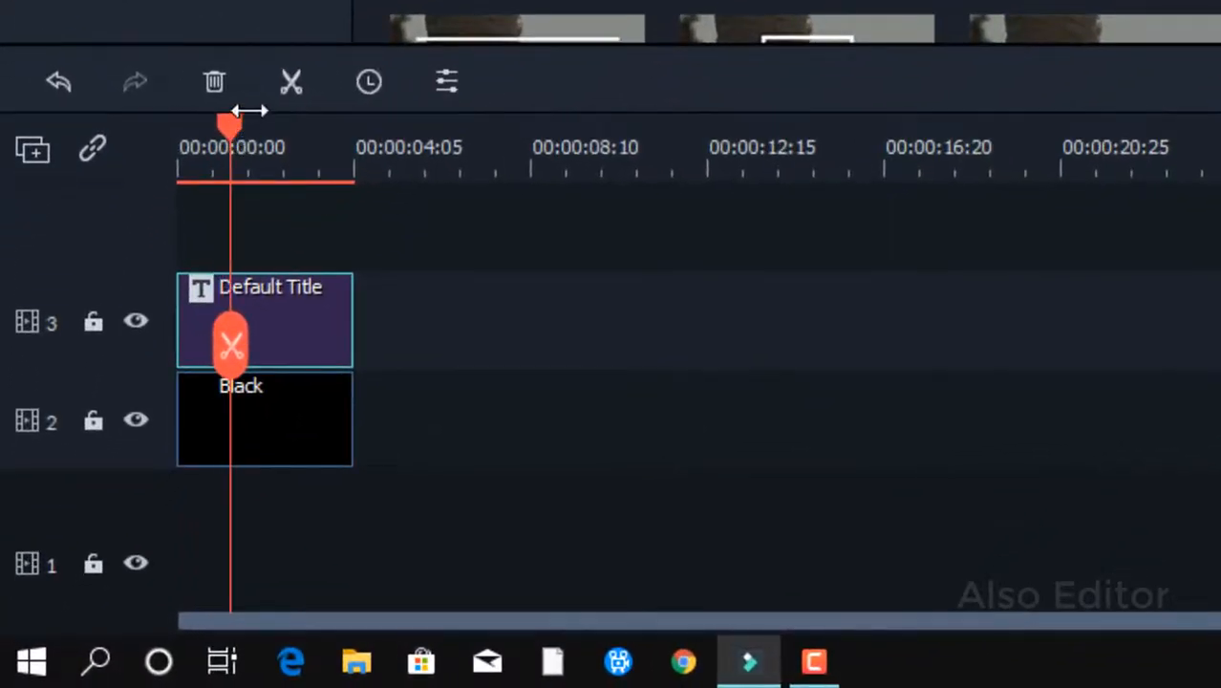
click(285, 81)
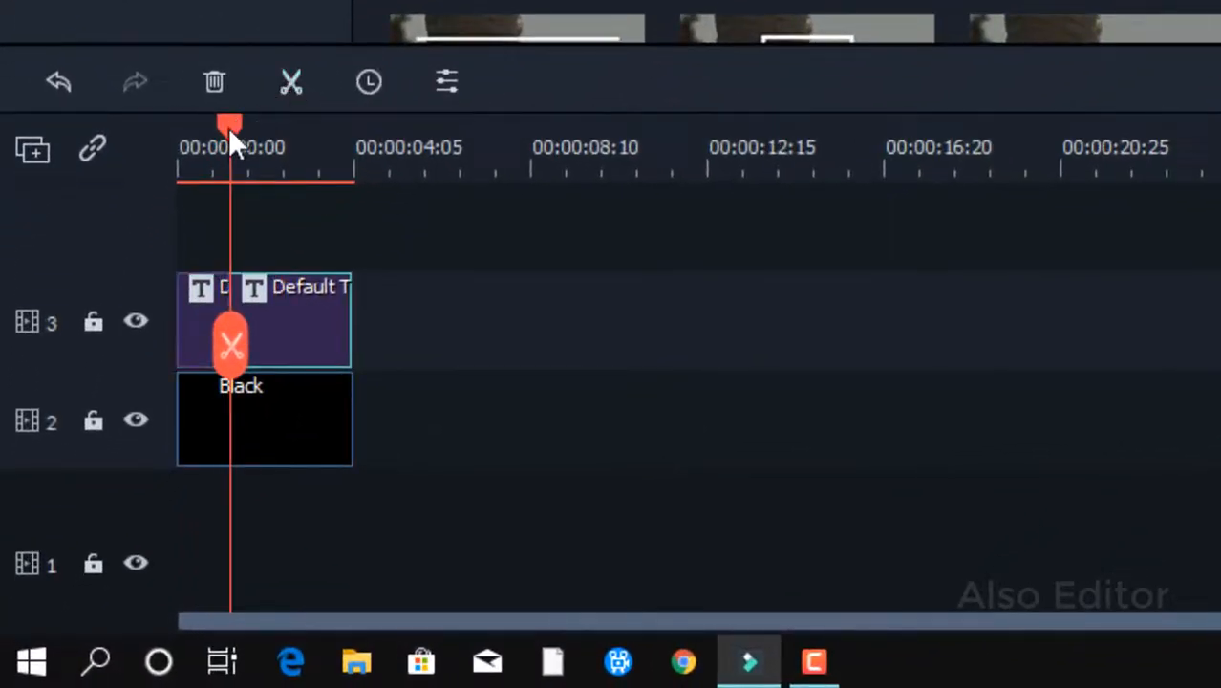
drag(228, 127, 145, 138)
click(289, 83)
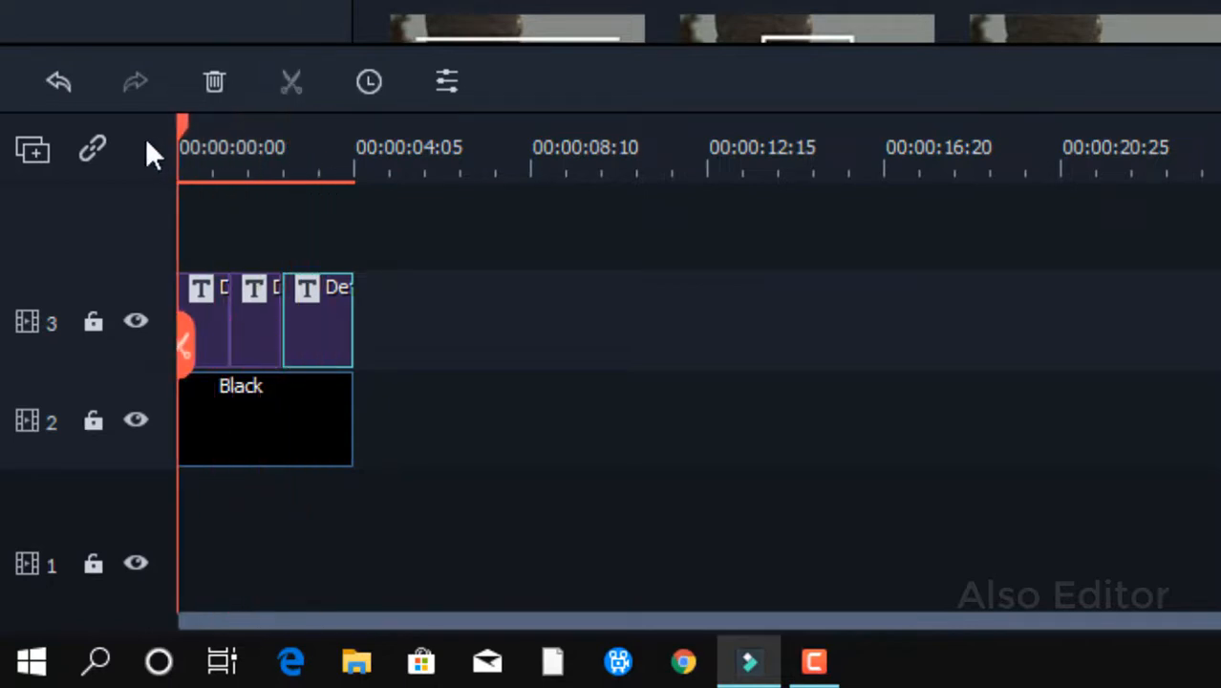
Open the first title segment for editing and replace its text with Also Editor.
click(212, 320)
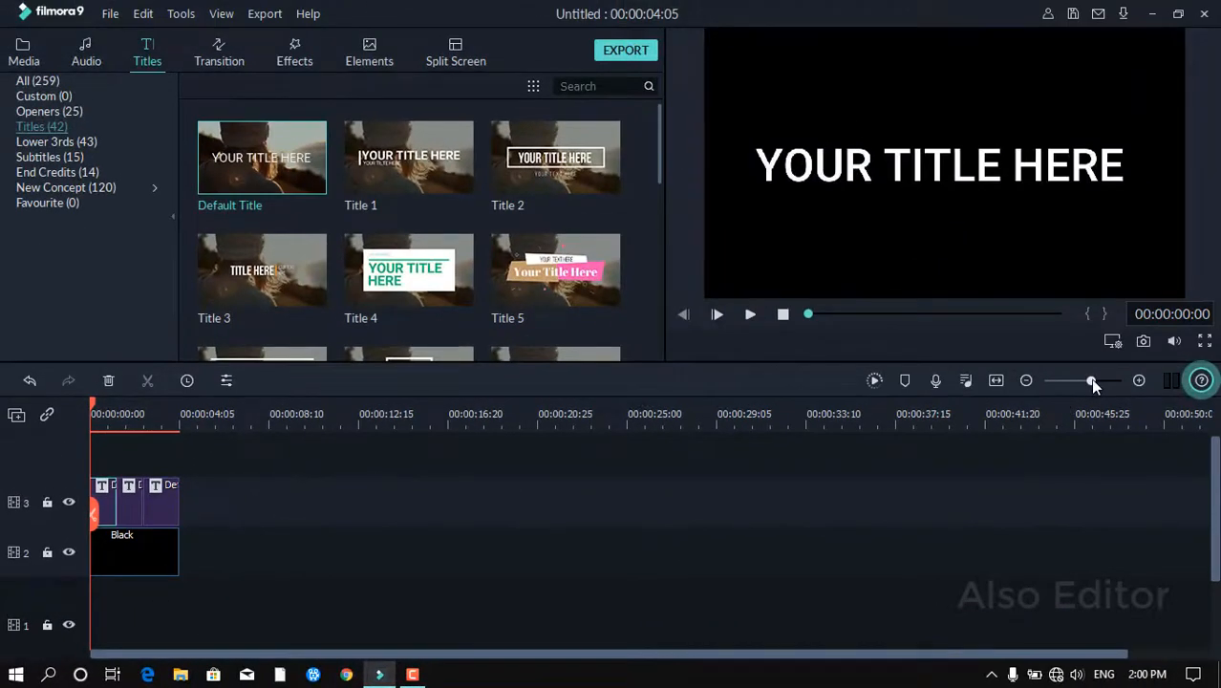
drag(1090, 380, 1096, 381)
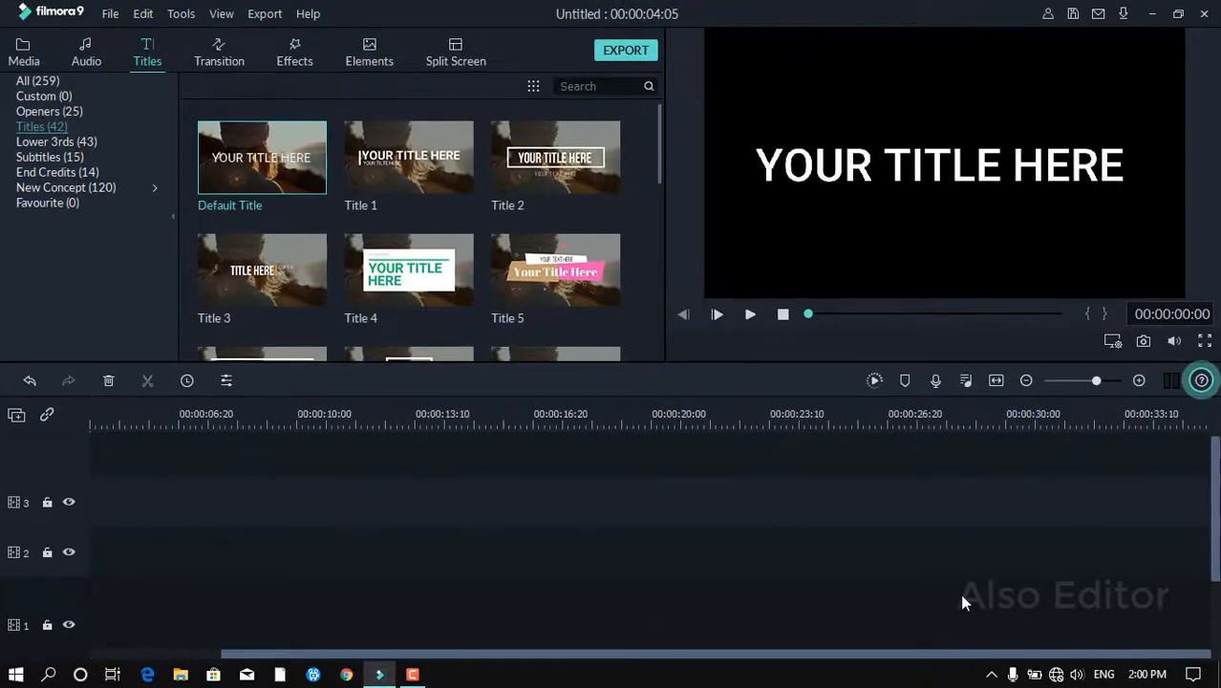
drag(919, 654, 710, 646)
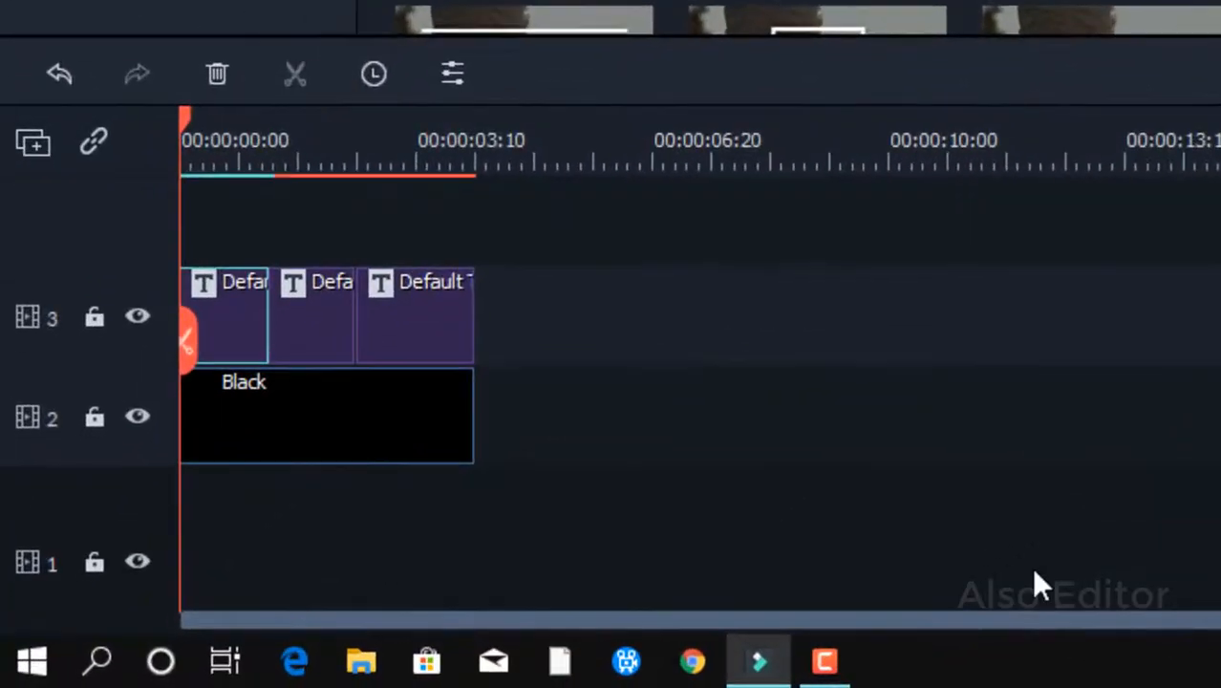
click(535, 329)
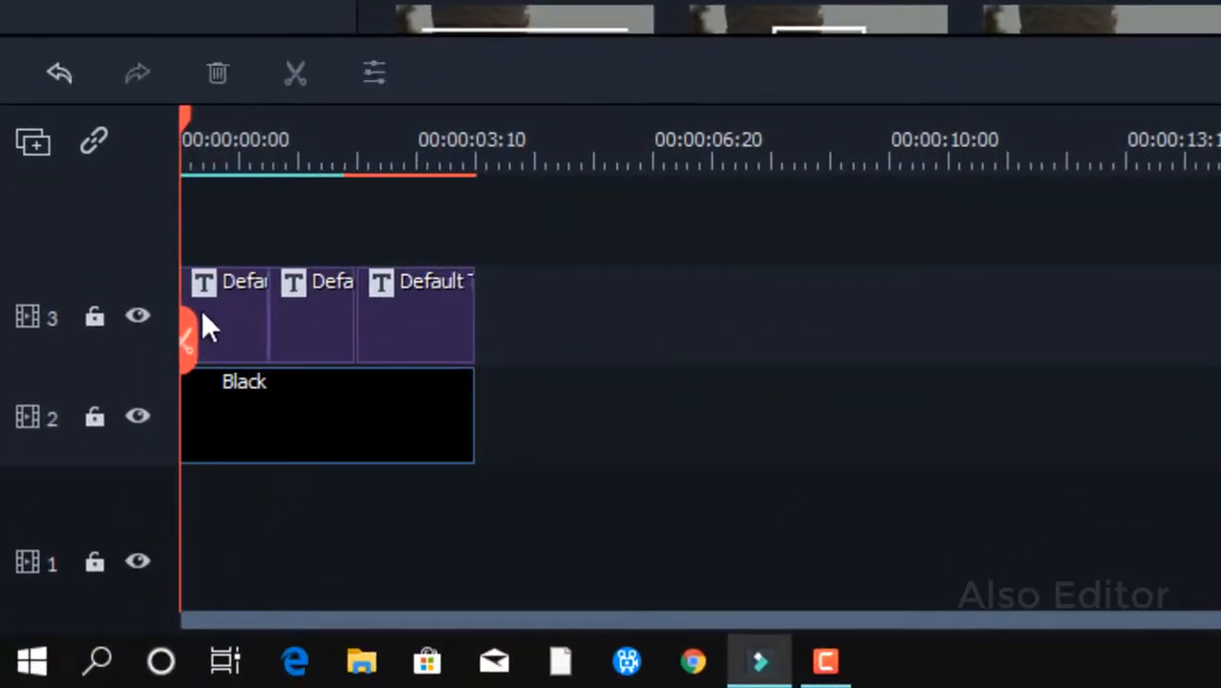
click(223, 321)
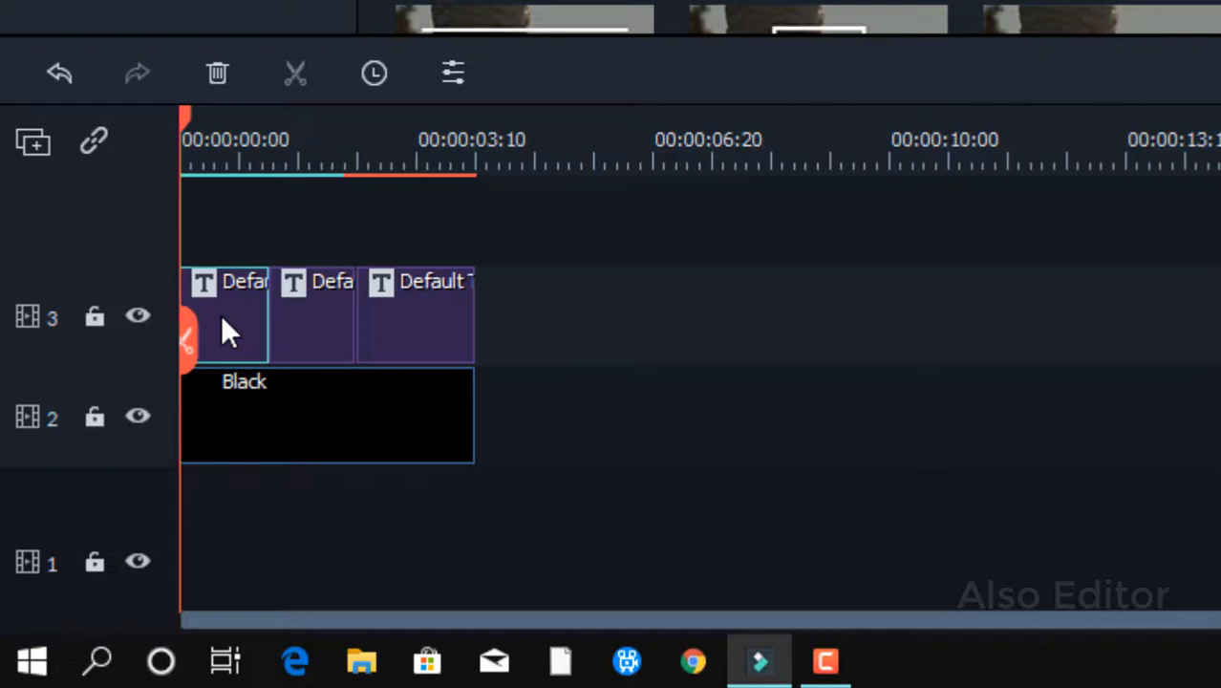
double_click(222, 319)
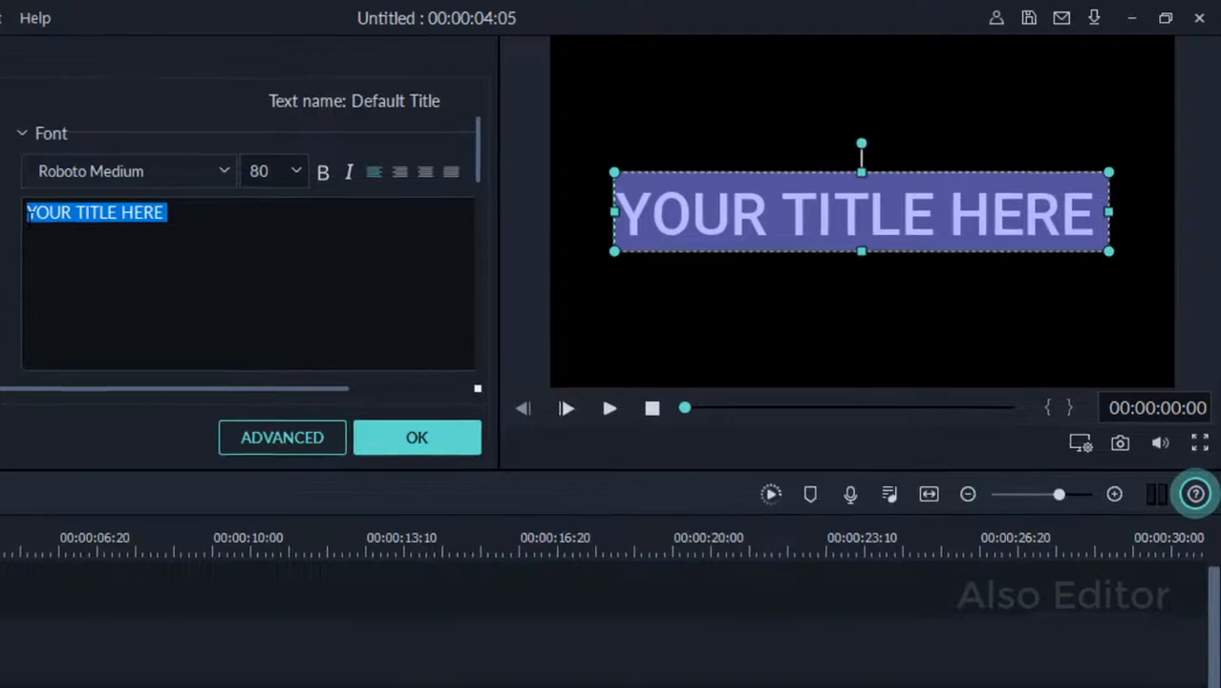
text(Al)
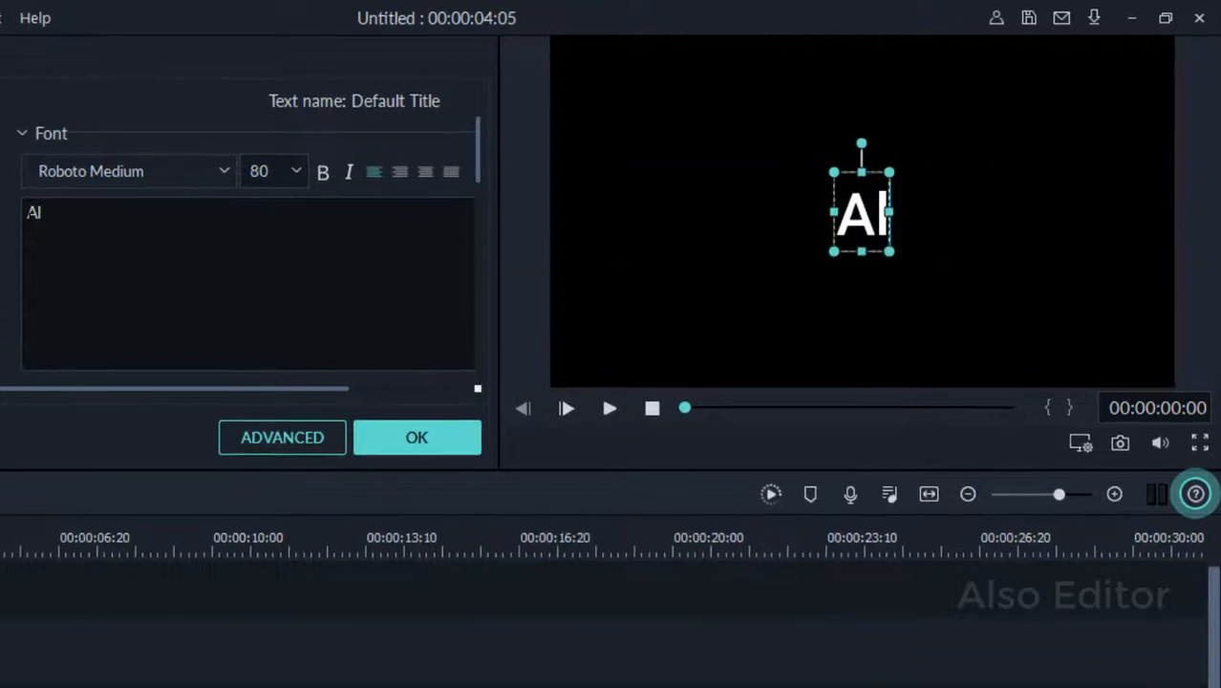
text(so Ed)
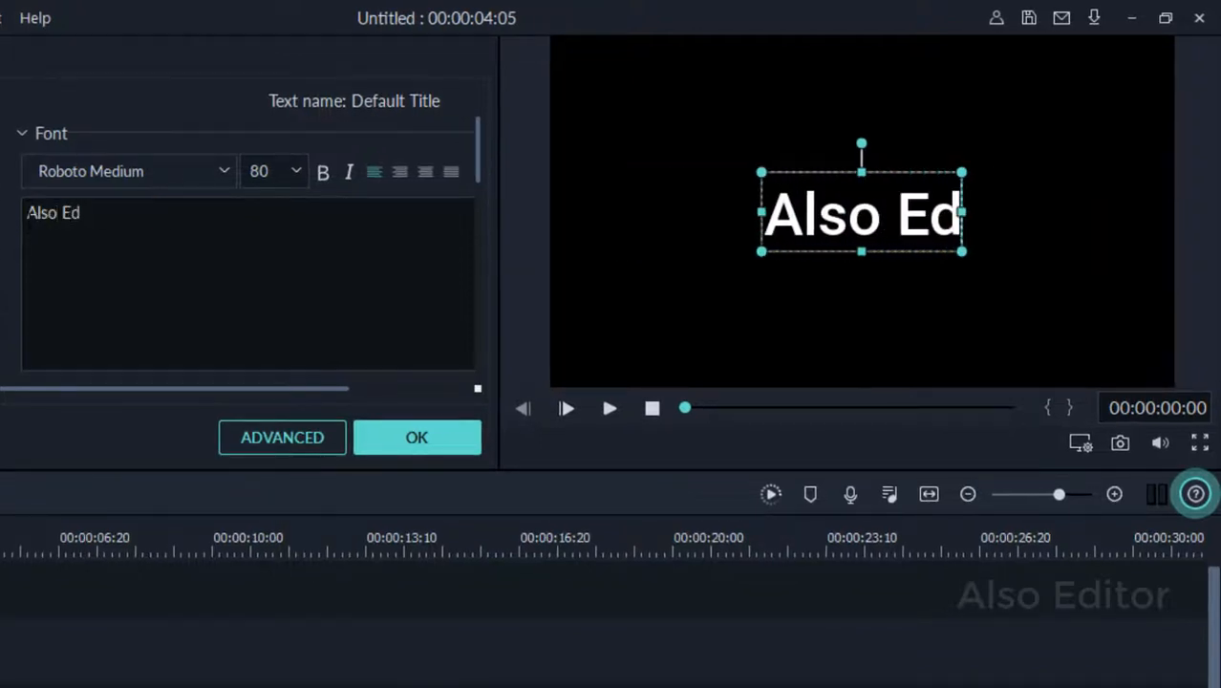
text(itor)
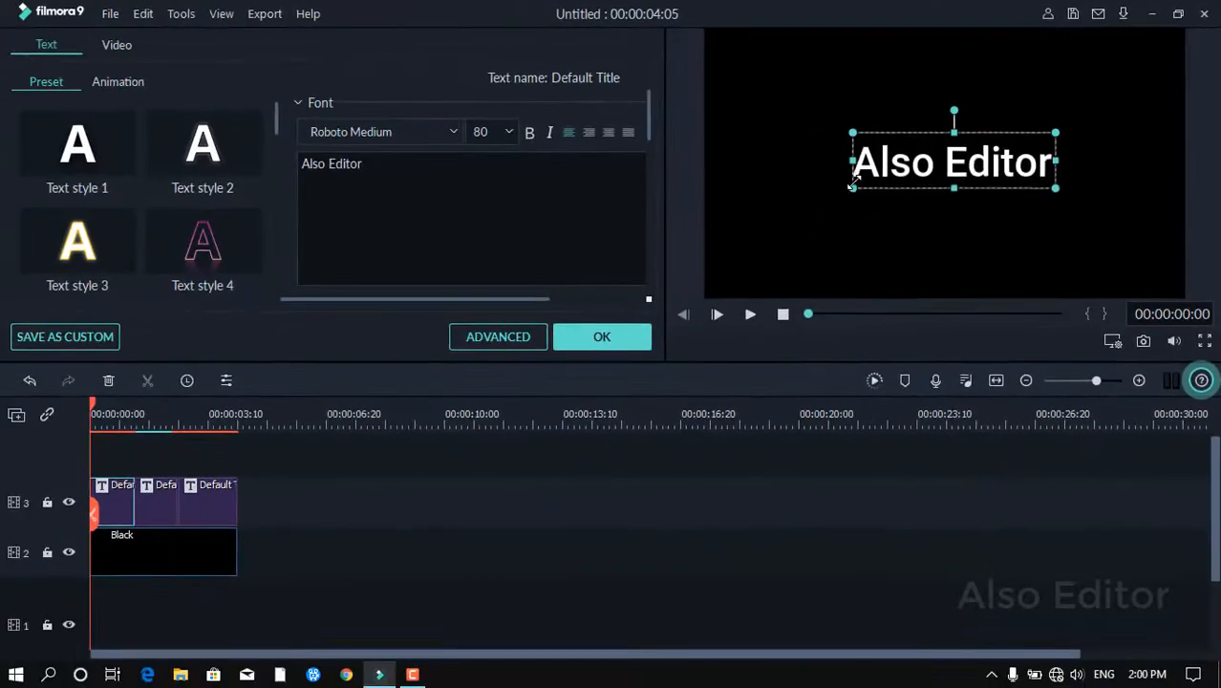
Shrink the Also Editor text box, center it in the preview, and confirm the edit.
drag(860, 181, 881, 174)
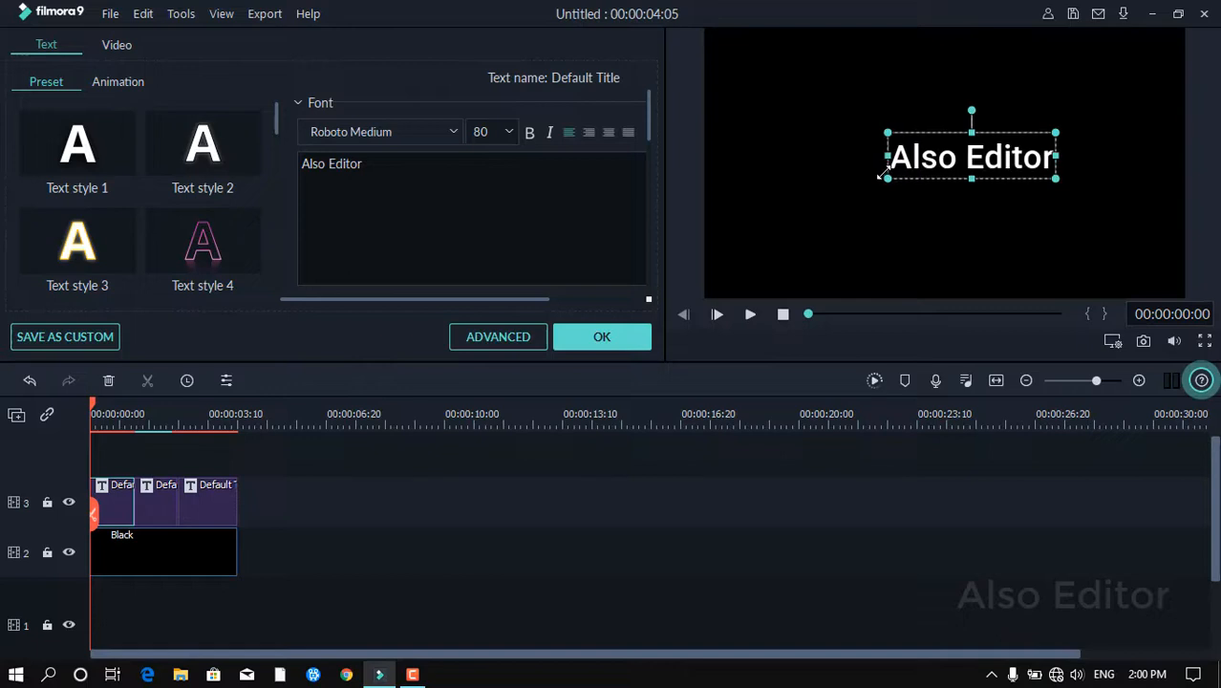
drag(958, 153, 910, 164)
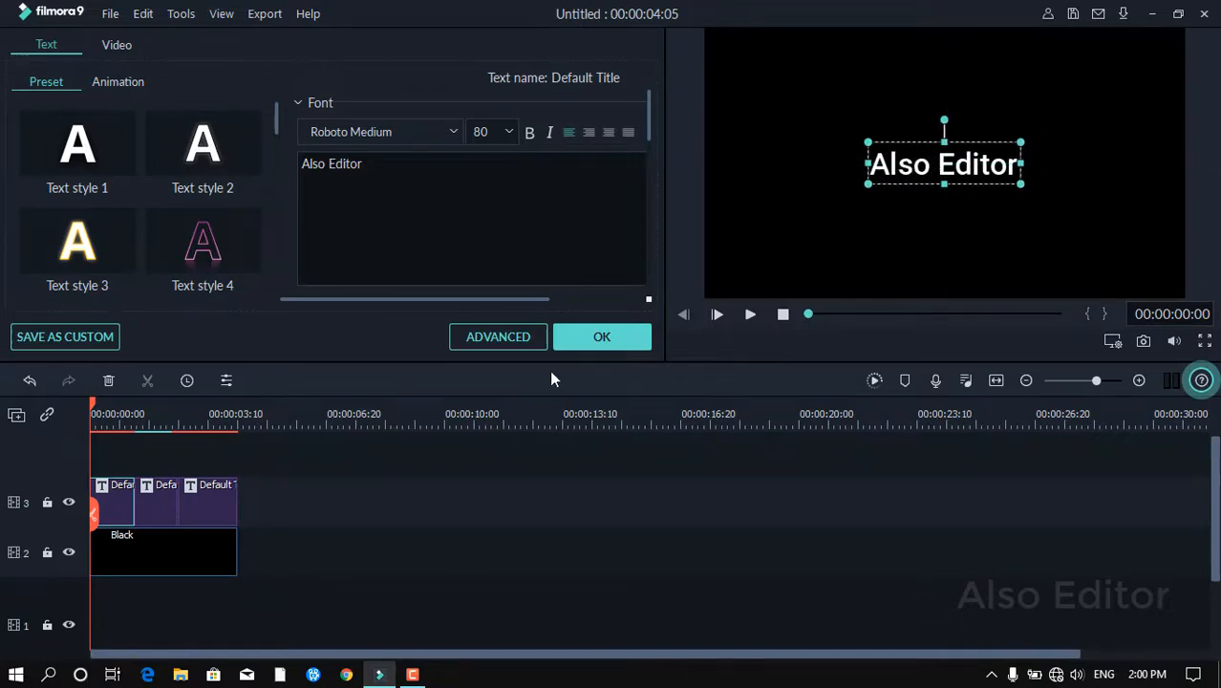
click(603, 342)
Change the second title segment's text to Hi Guys, then shrink and center its text box.
double_click(159, 499)
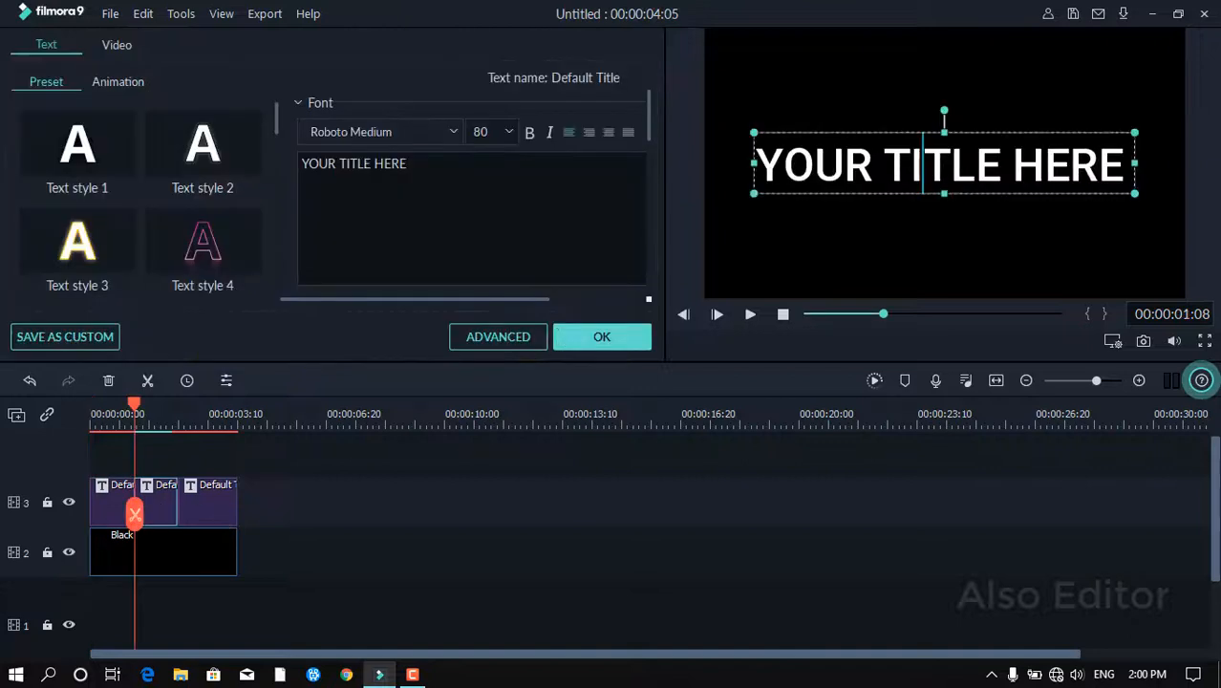
double_click(923, 164)
key(BackSpace)
text(Hi G)
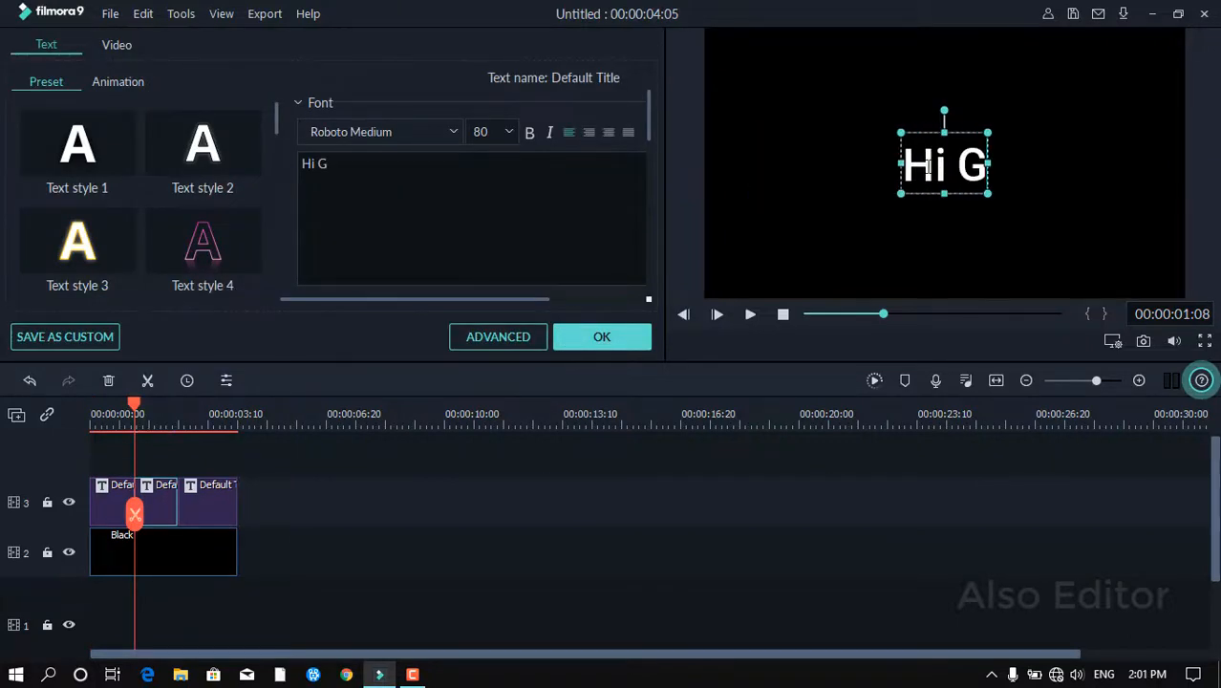
text(uys)
drag(866, 193, 909, 177)
drag(970, 142, 950, 150)
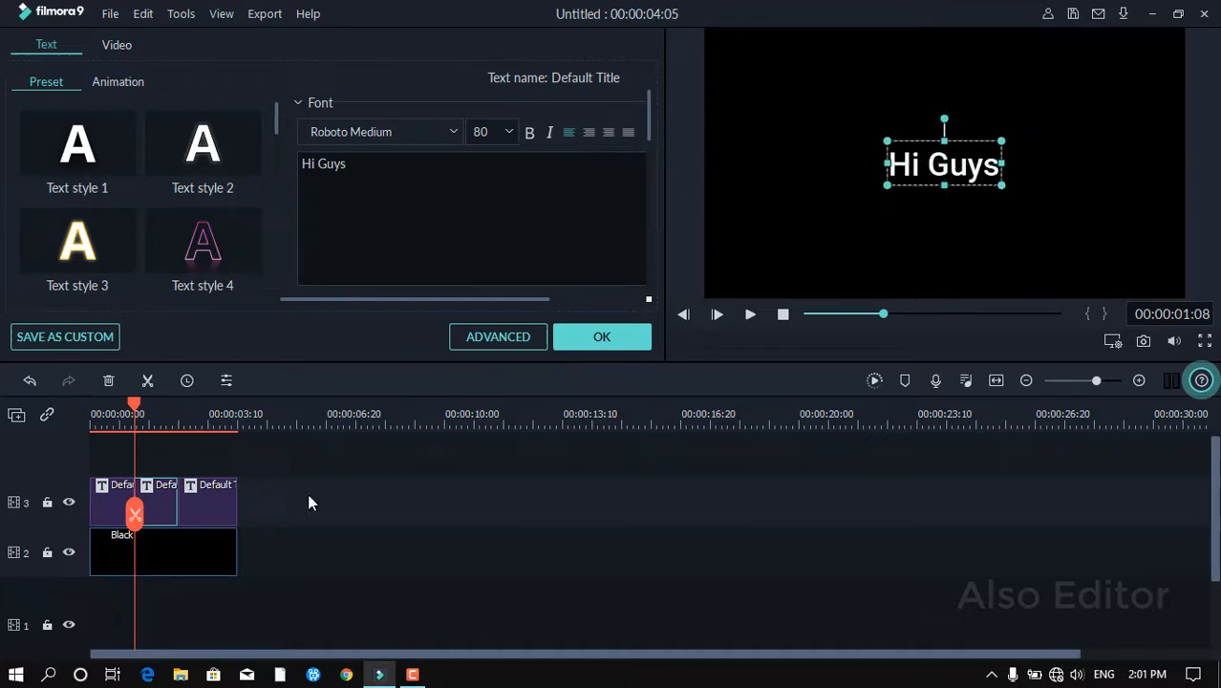
Open the third title segment and replace its text with Subscribe Now.
click(225, 504)
key(ctrl+a)
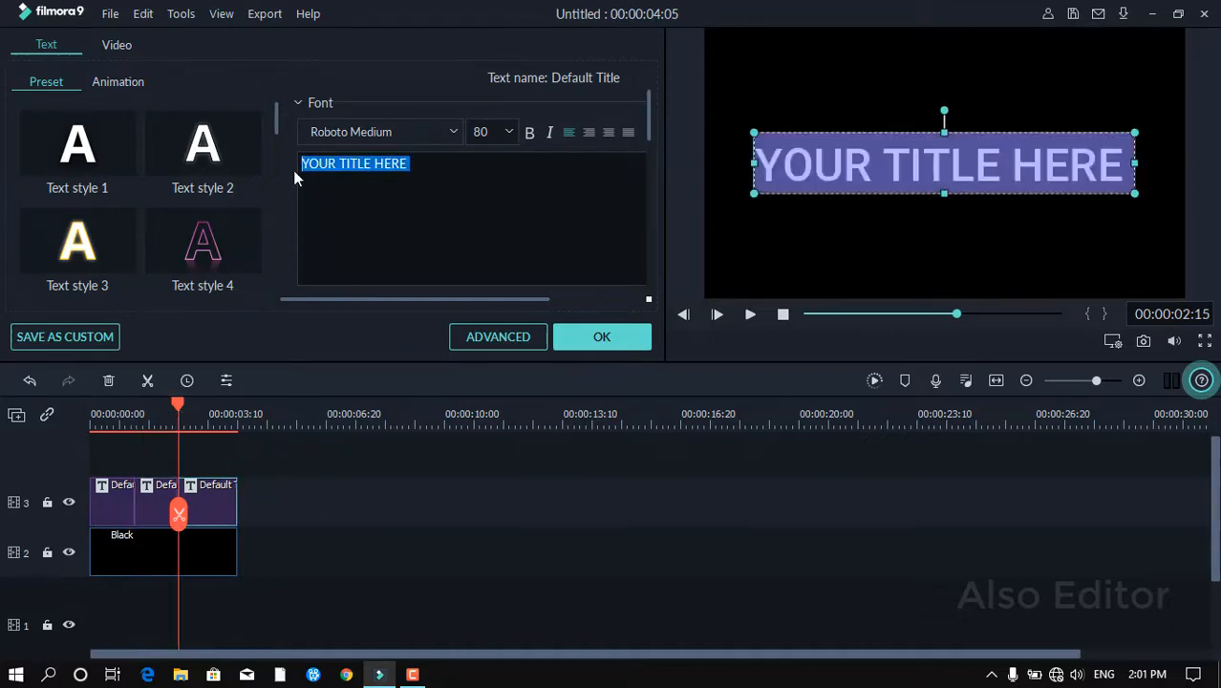
text(Subscribe Now)
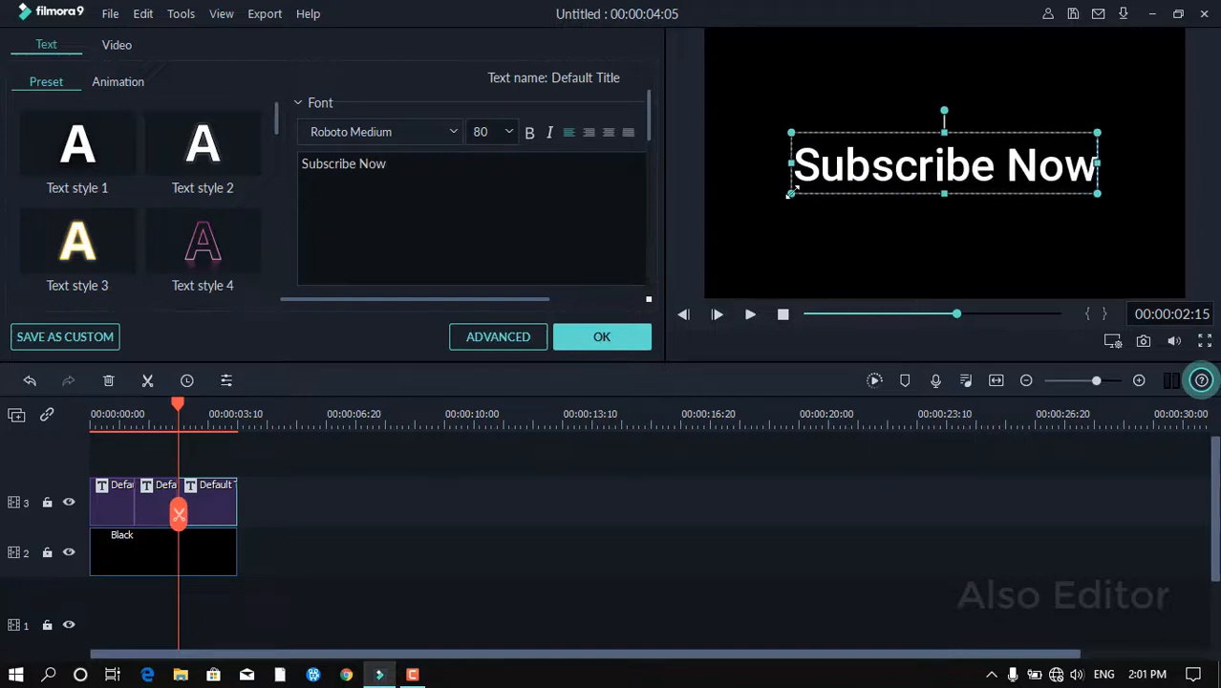
Resize and center the Subscribe Now text box, confirm the title edits, and return the playhead to the start.
drag(789, 194, 865, 179)
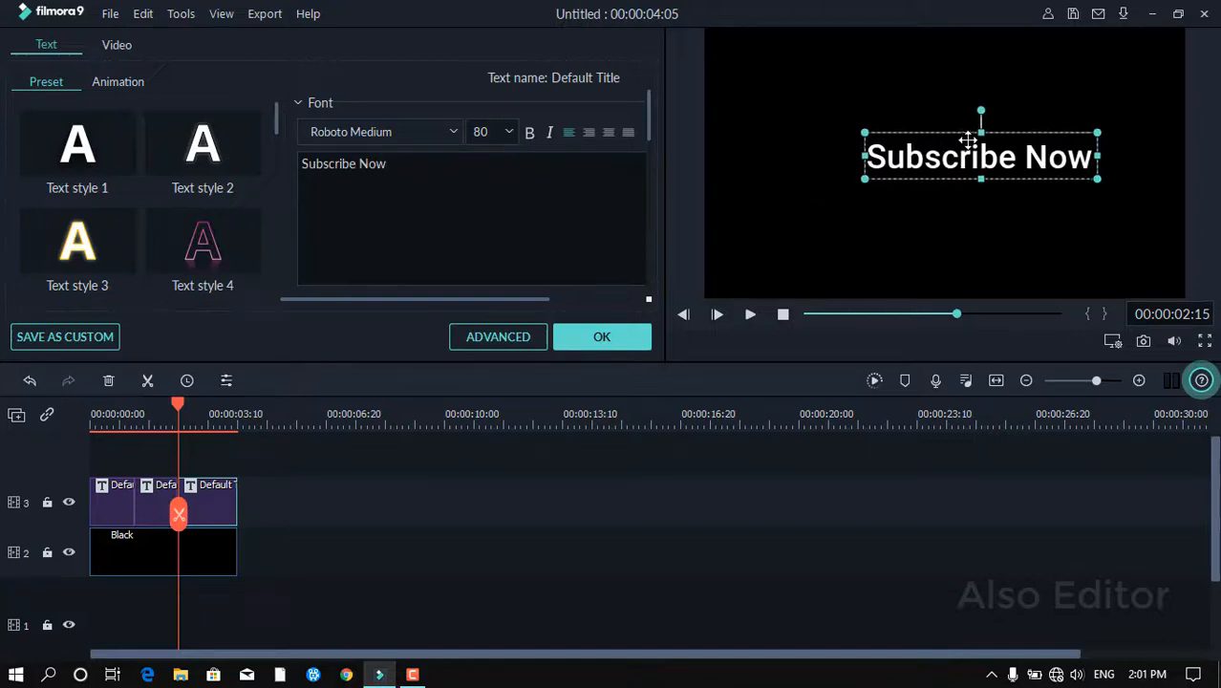
drag(981, 143, 946, 155)
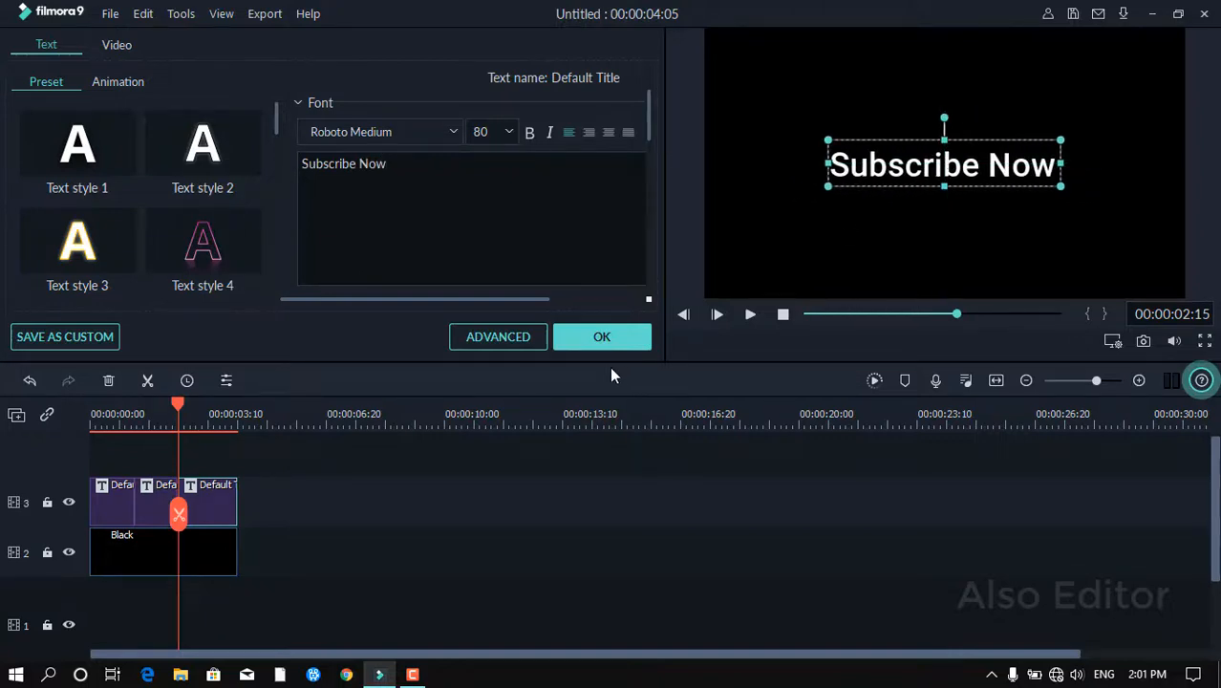
click(600, 339)
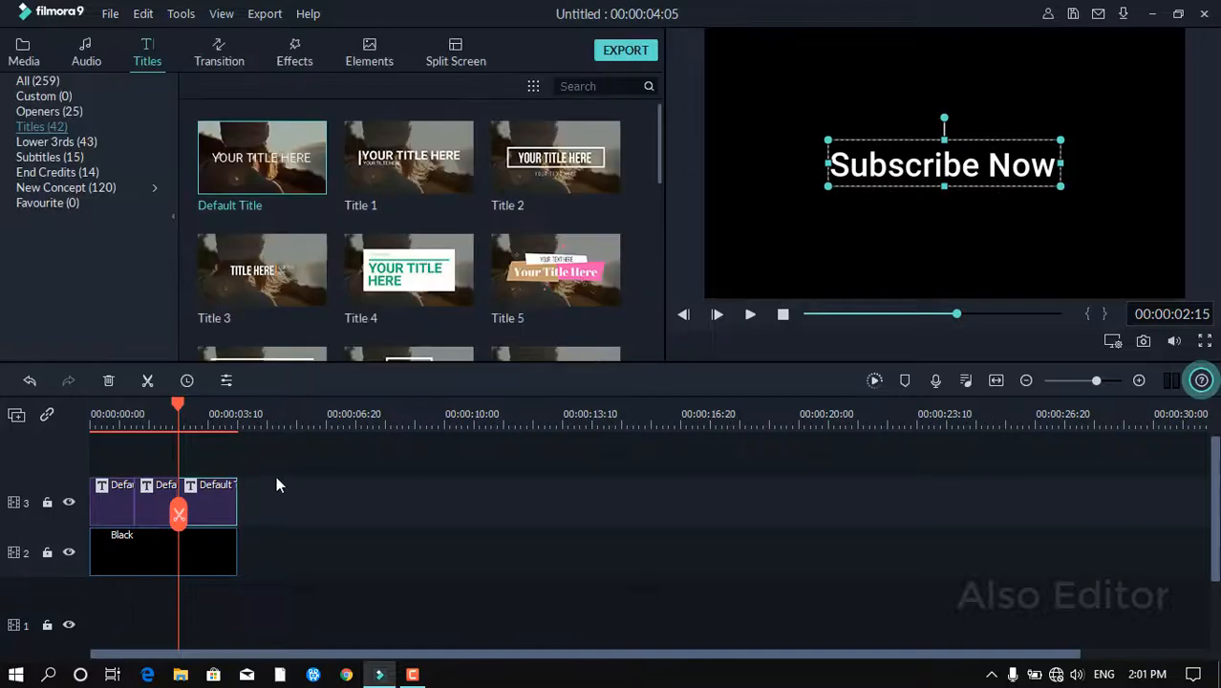
drag(181, 408, 35, 419)
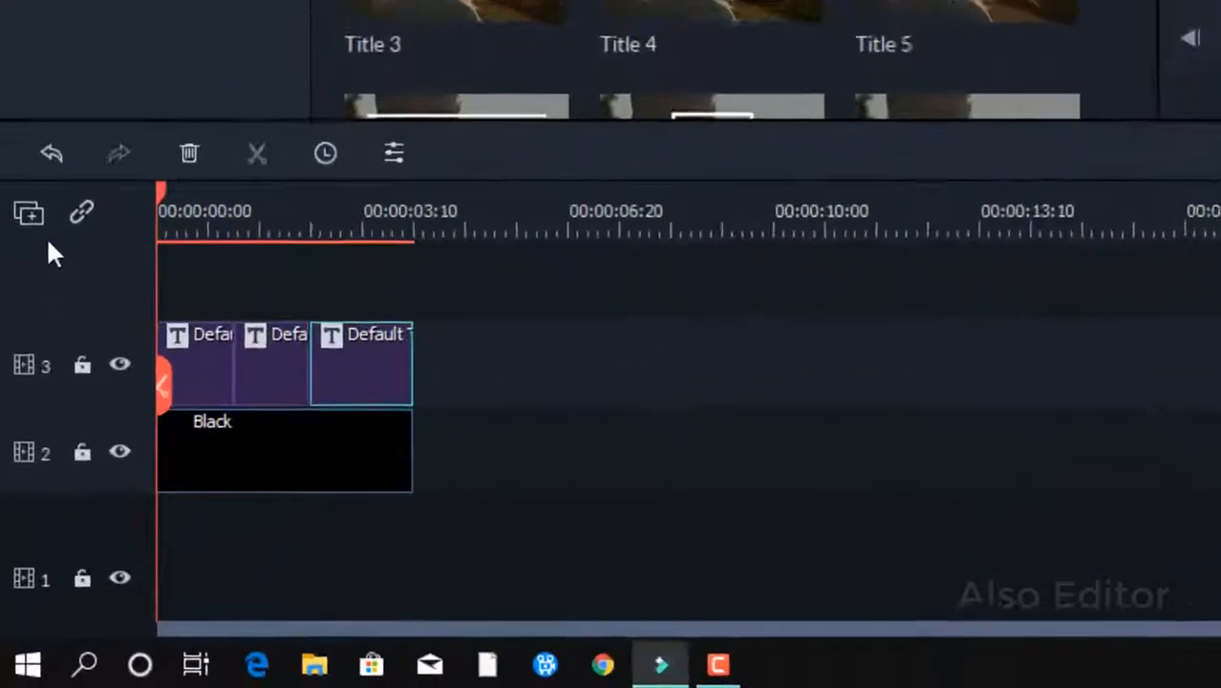
Shift the three title clips slightly later so they start just after the Black background clip.
click(259, 289)
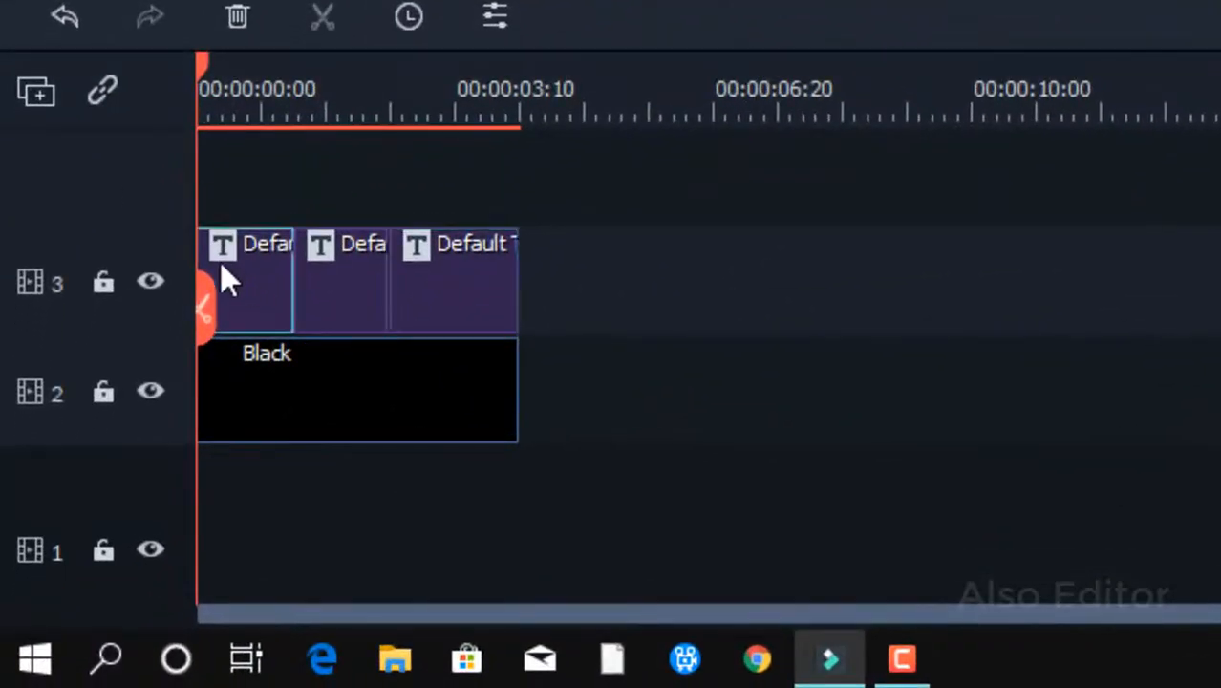
drag(194, 254, 263, 287)
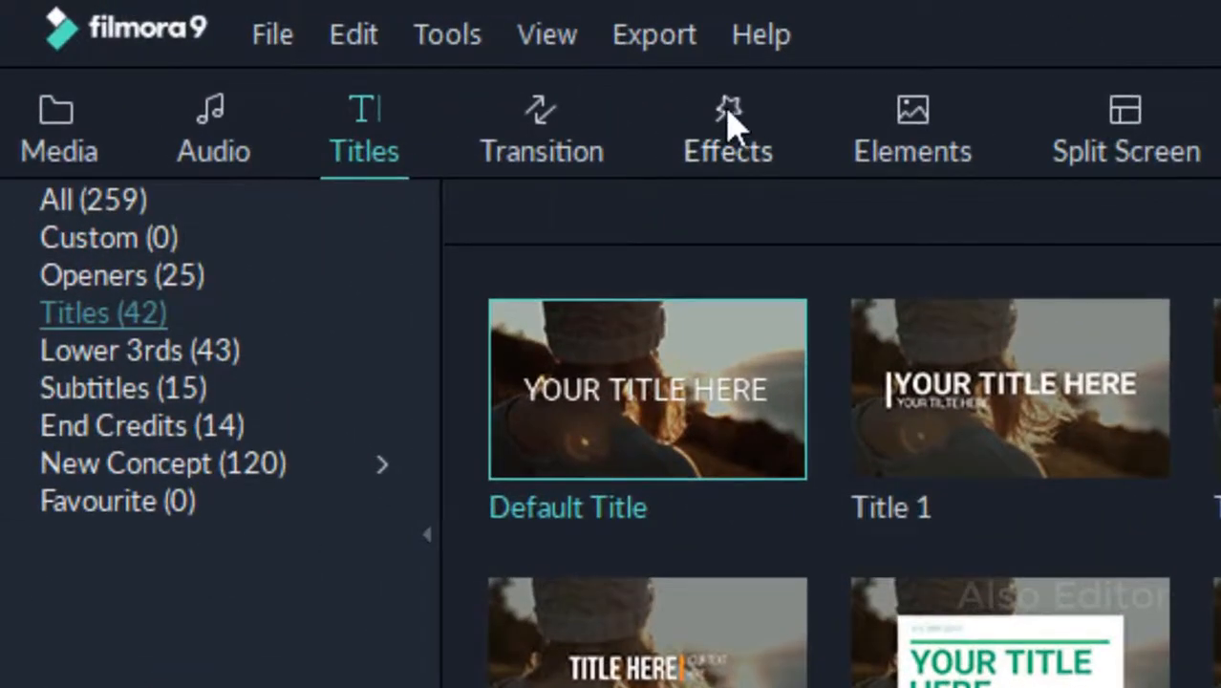
Add the Chromatic Aberration distortion effect on a new track above the titles and stretch it across most of them.
click(729, 122)
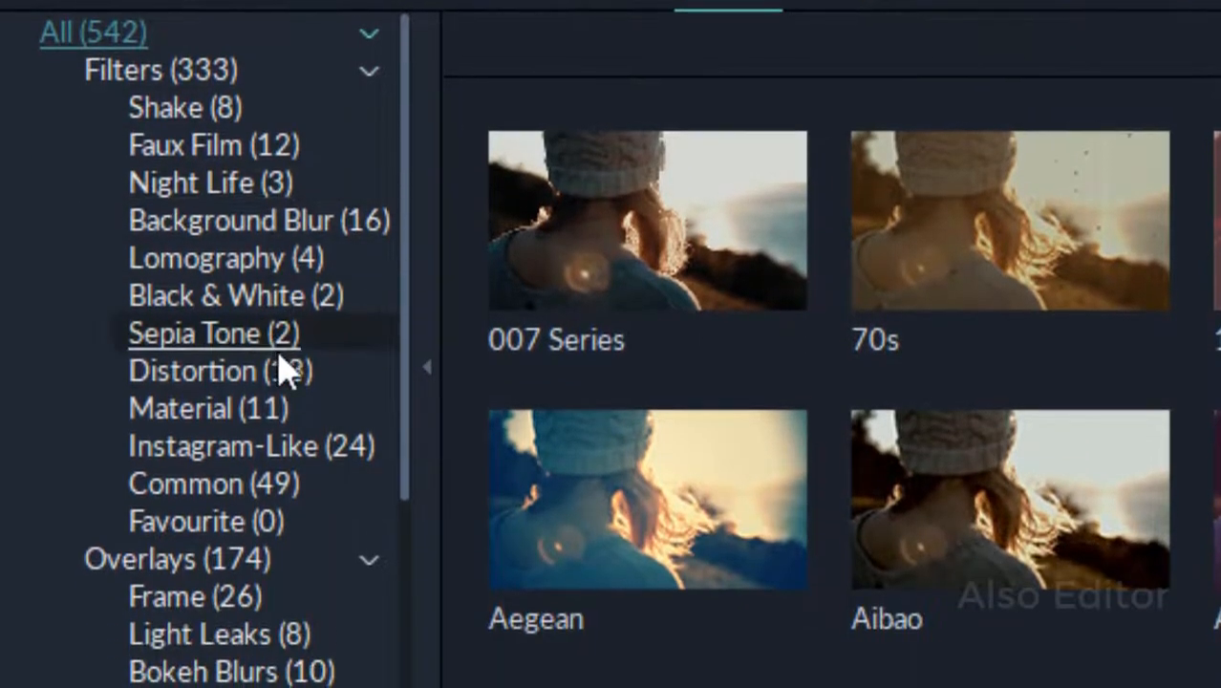
click(344, 385)
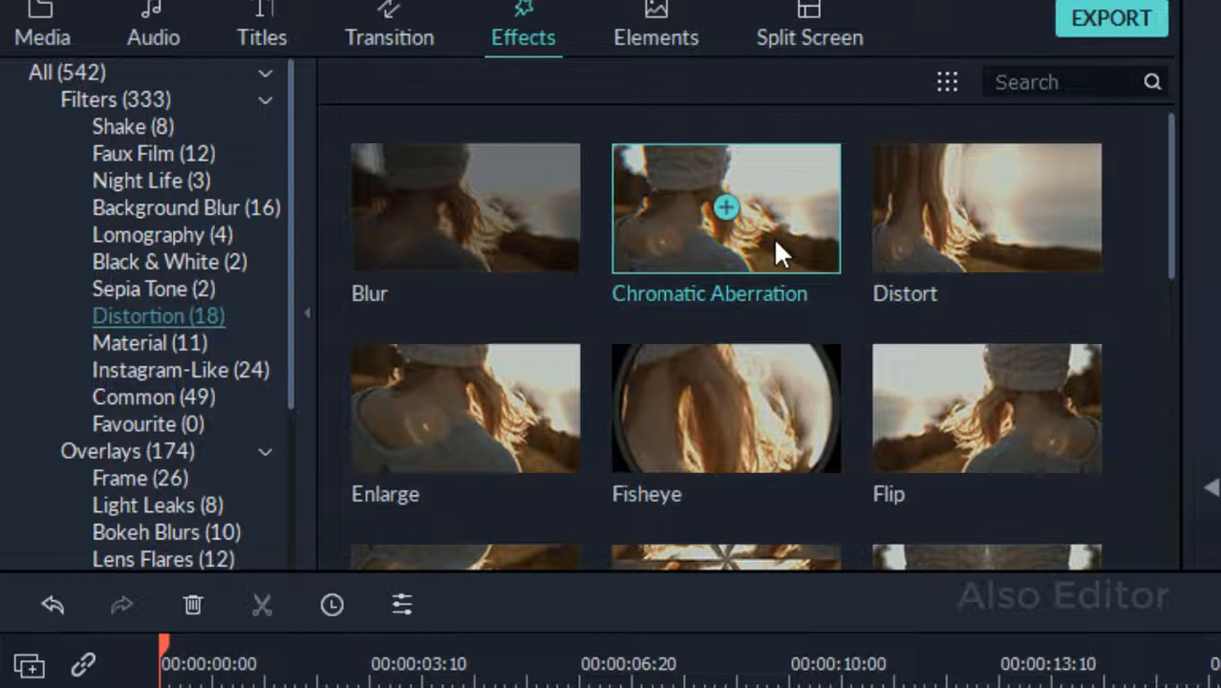
drag(773, 308, 430, 640)
drag(430, 244, 144, 419)
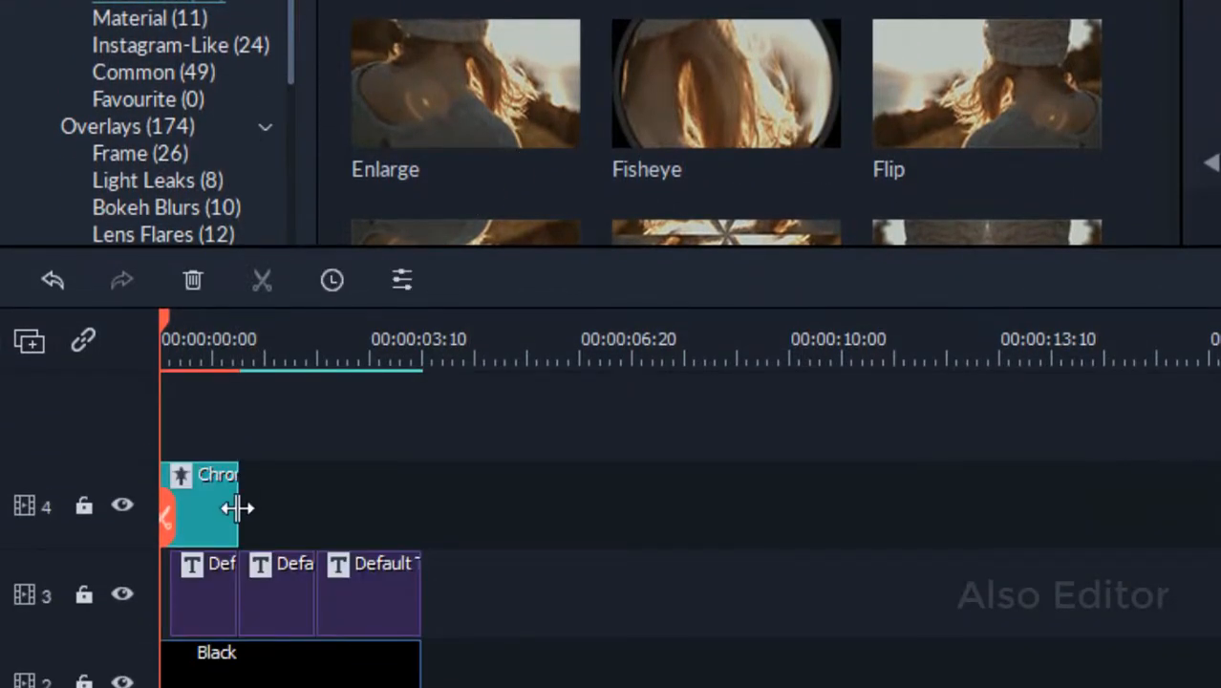
drag(237, 507, 345, 495)
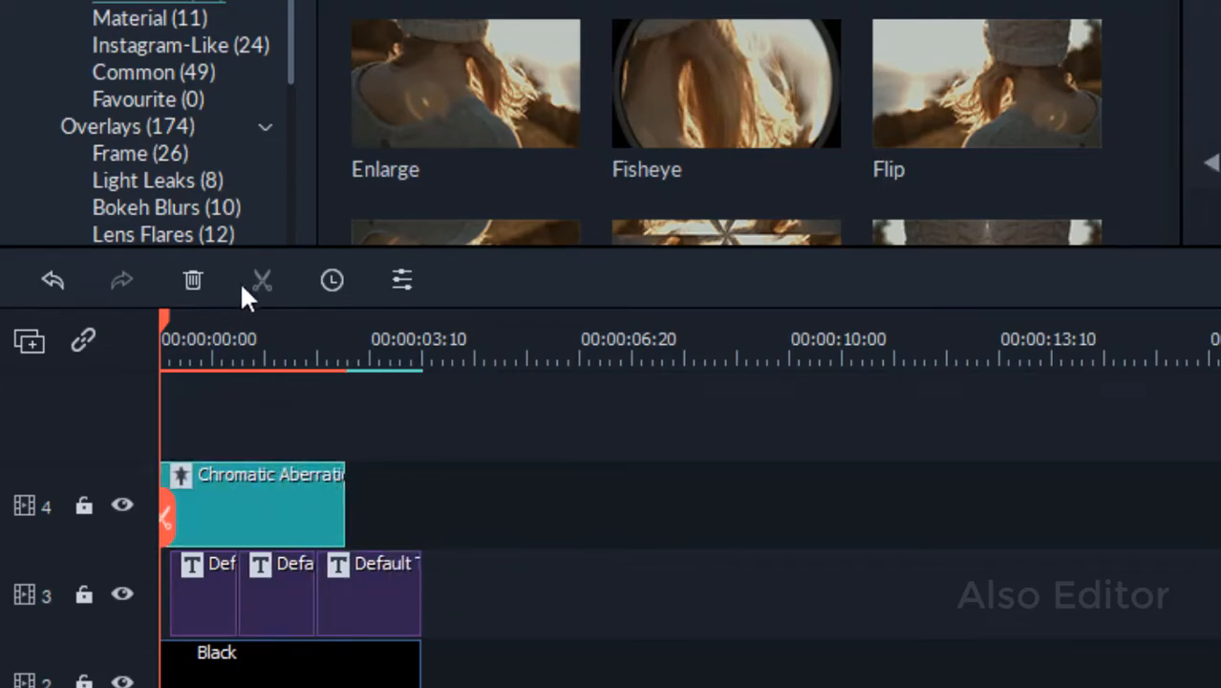
Split the Chromatic Aberration clip at several points along its length.
drag(163, 314, 184, 314)
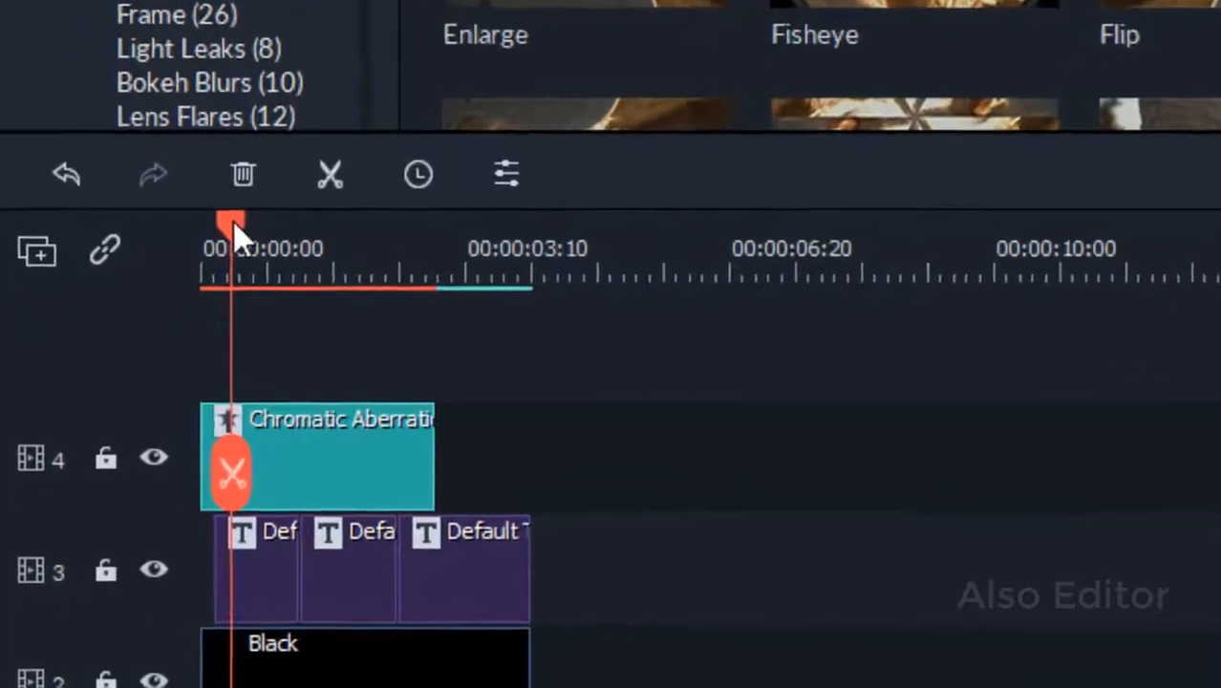
click(350, 148)
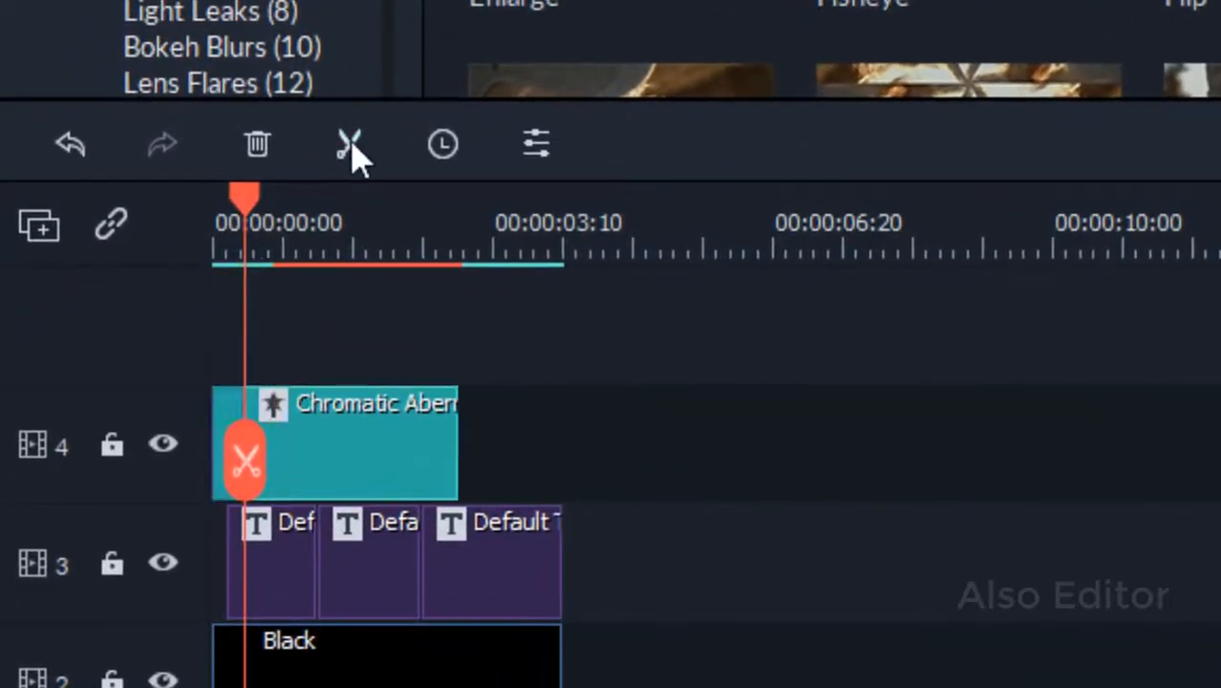
drag(250, 202, 307, 205)
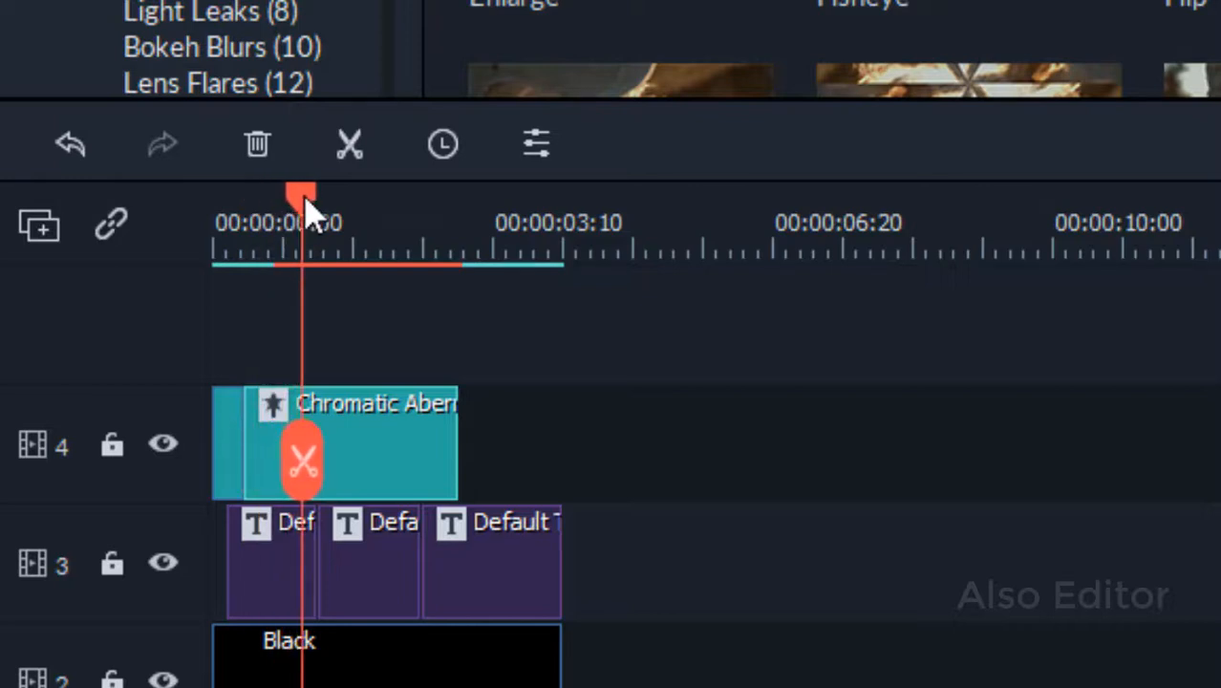
click(348, 148)
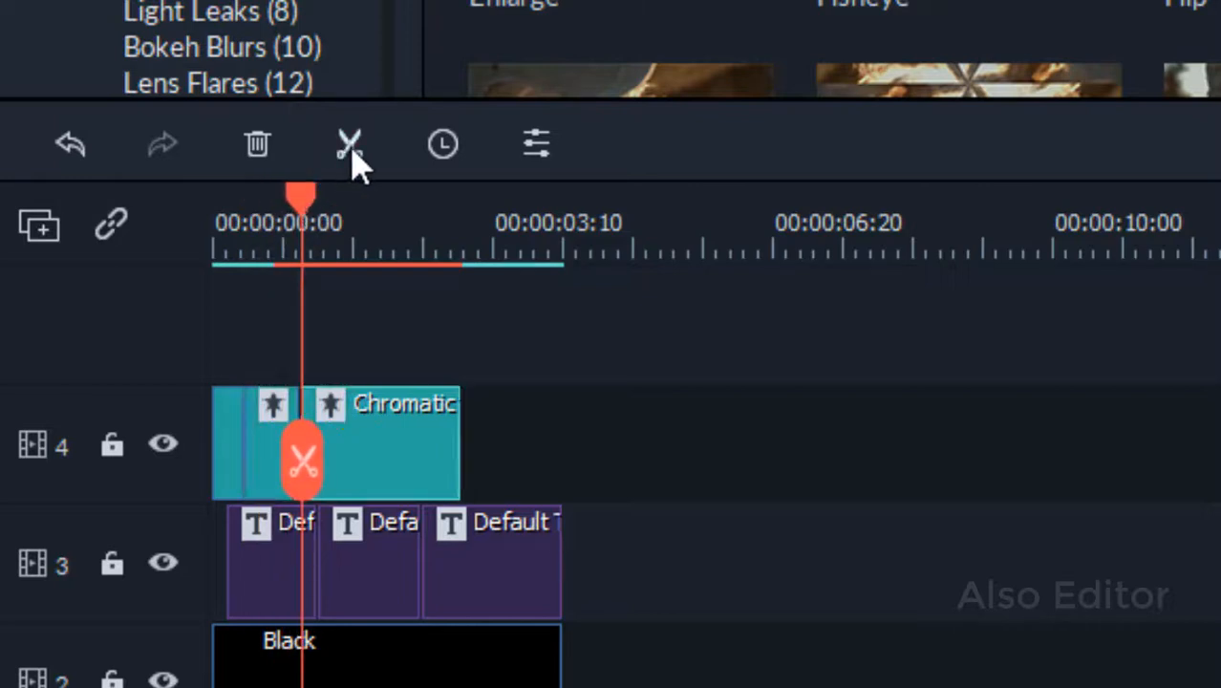
drag(308, 205, 437, 198)
click(349, 145)
click(349, 145)
click(353, 145)
Delete alternating pieces of the split effect, leaving short glitch flashes, and return the playhead to the start.
click(485, 400)
click(447, 413)
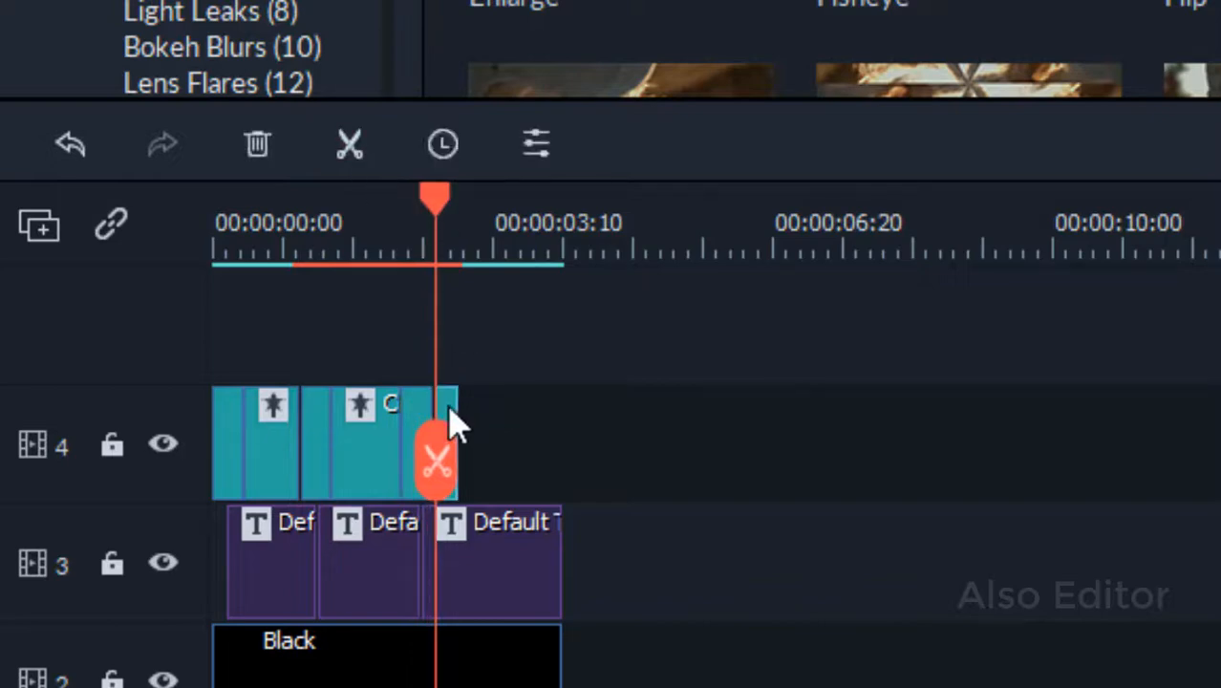
key(Delete)
click(379, 449)
key(Delete)
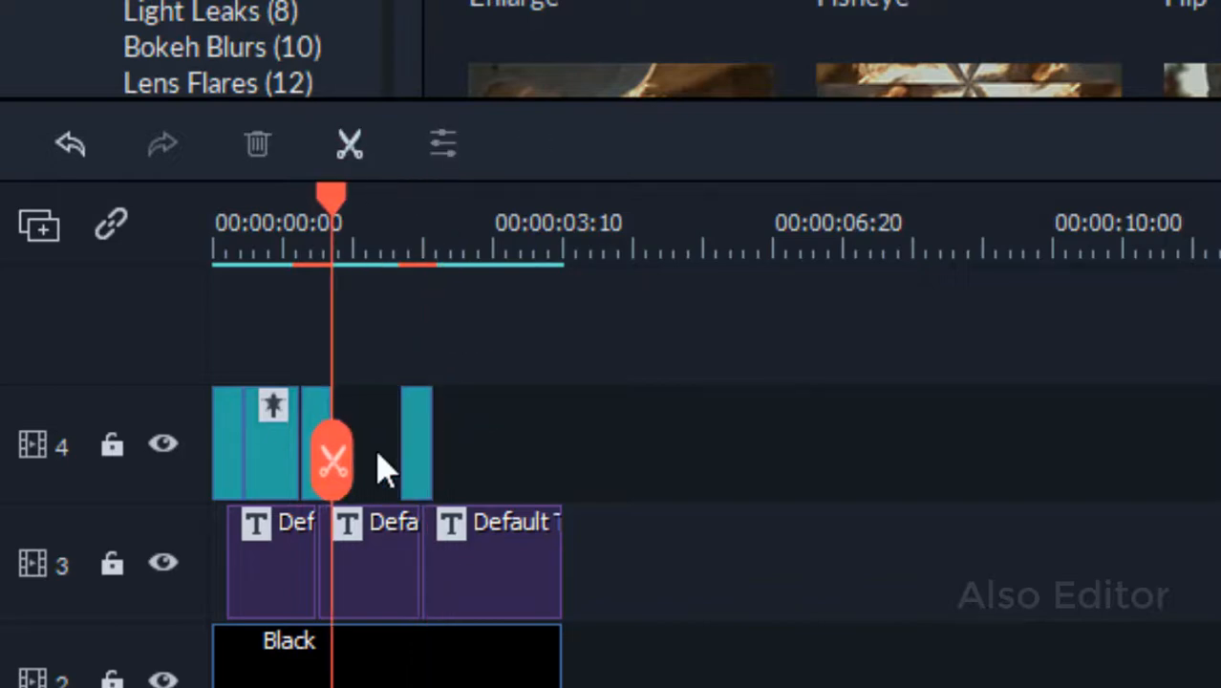
click(272, 454)
key(Delete)
drag(240, 192, 214, 193)
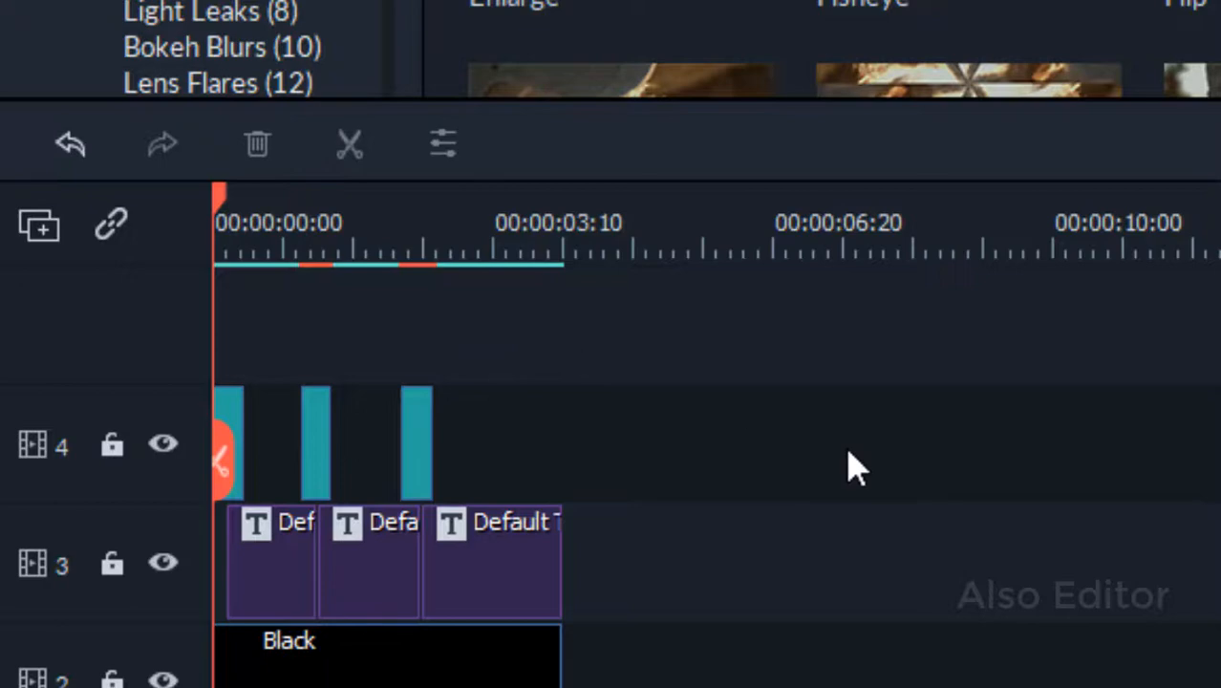
Paste another Chromatic Aberration piece and place it on the effect track at the end of the titles.
key(space)
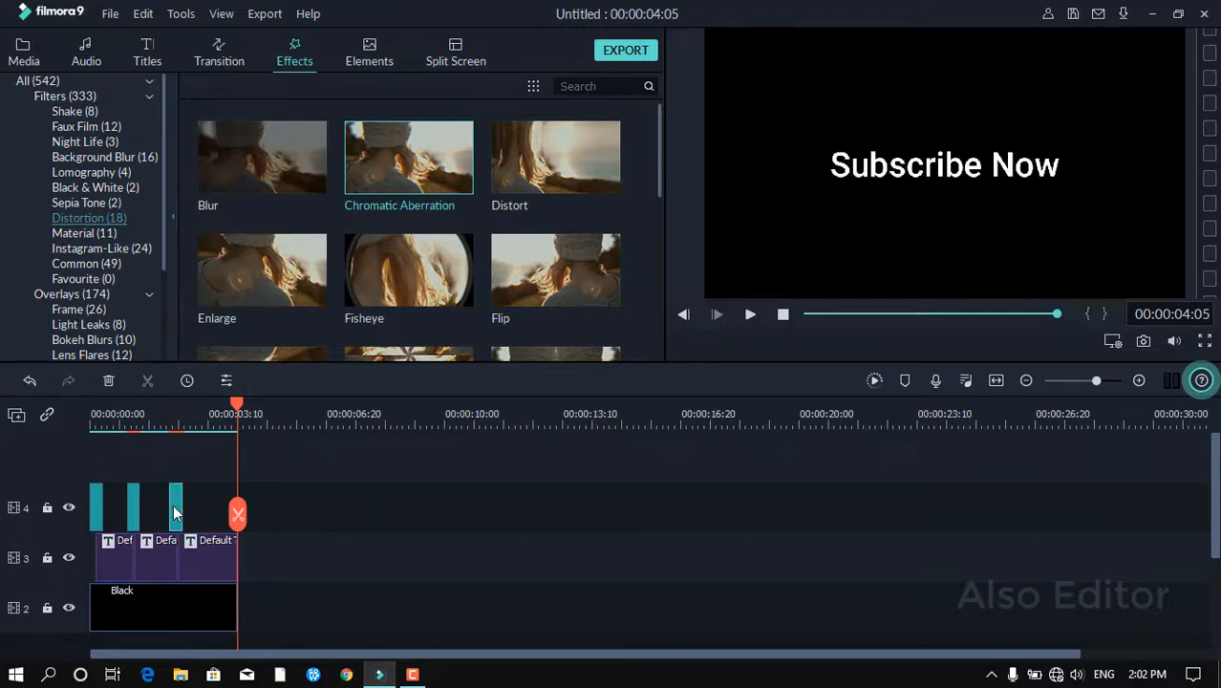
key(ctrl+v)
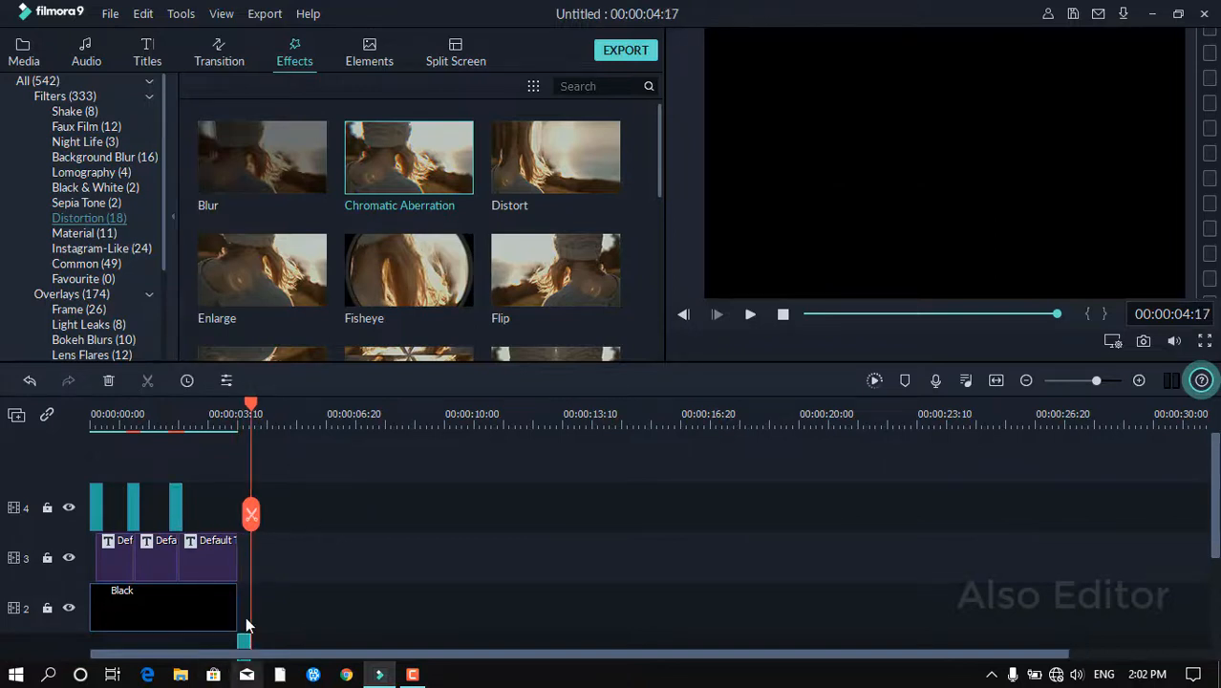
drag(245, 646, 233, 500)
drag(448, 327, 450, 311)
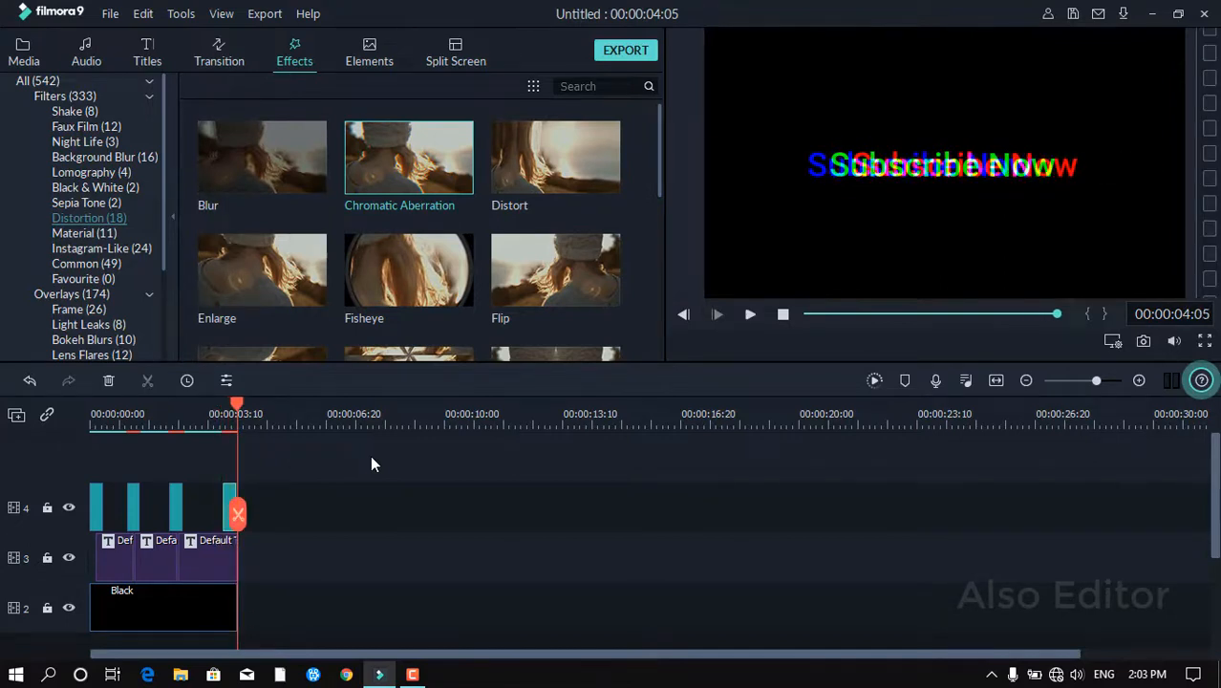
key(space)
Set the last glitch flash's Fade to 0.83 and Alpha to 90, and confirm.
double_click(230, 503)
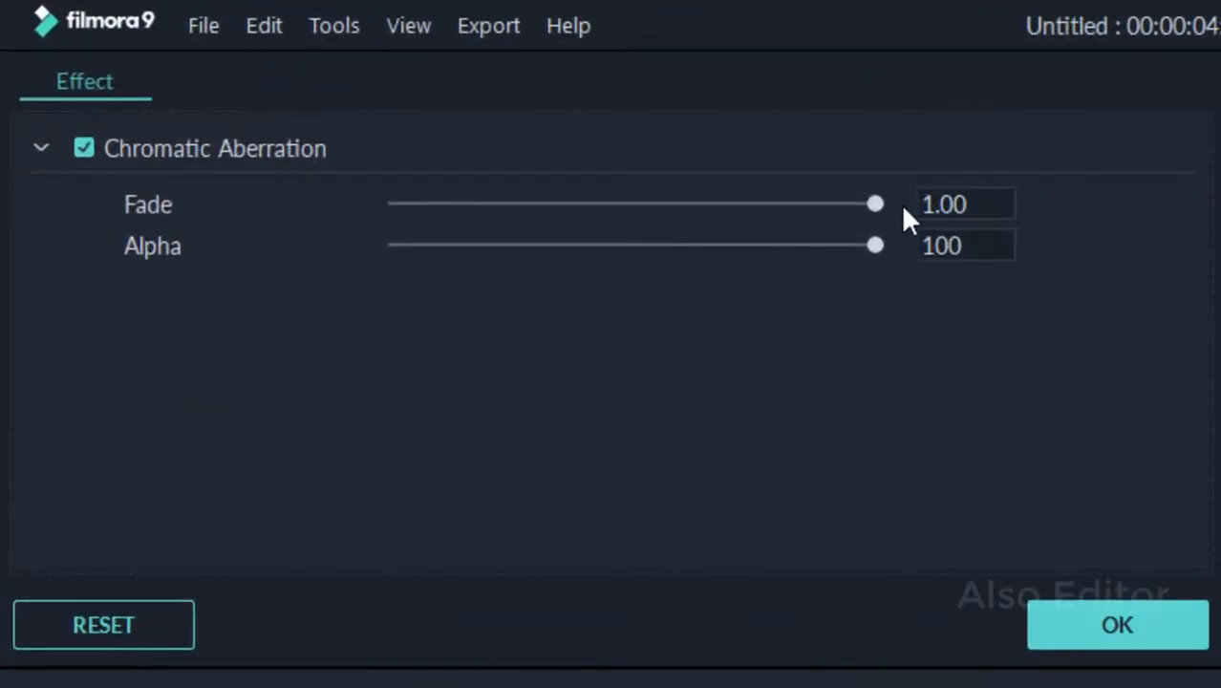
drag(878, 204, 799, 206)
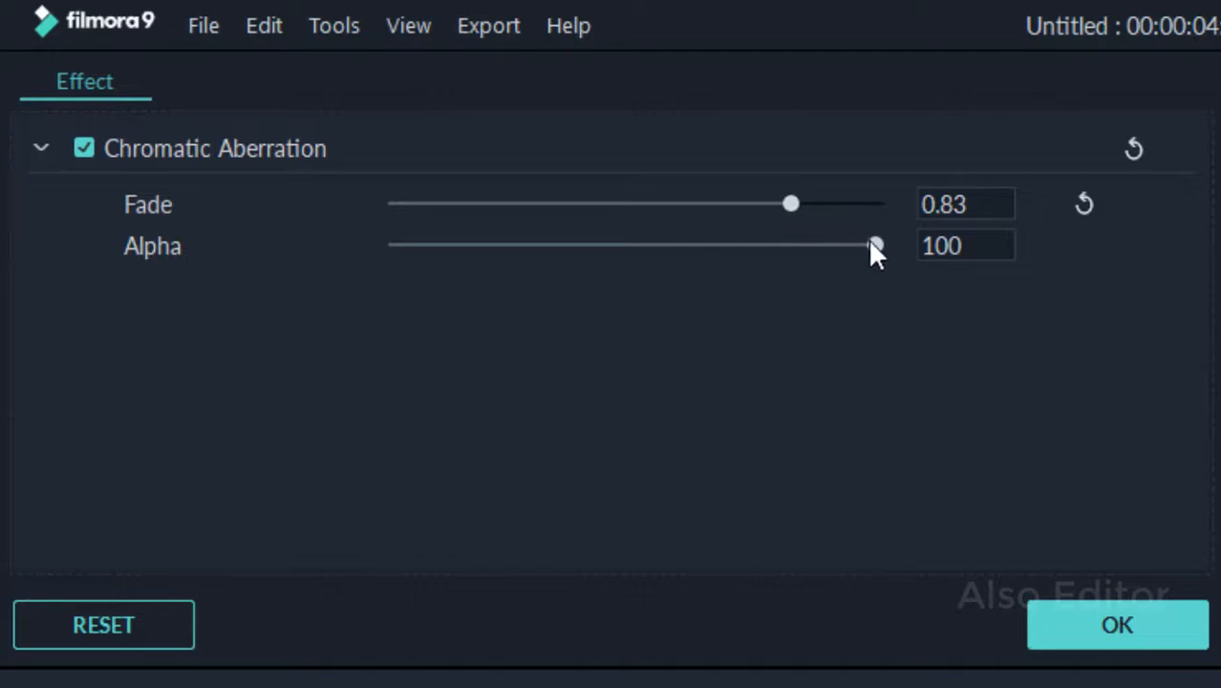
drag(872, 242, 834, 245)
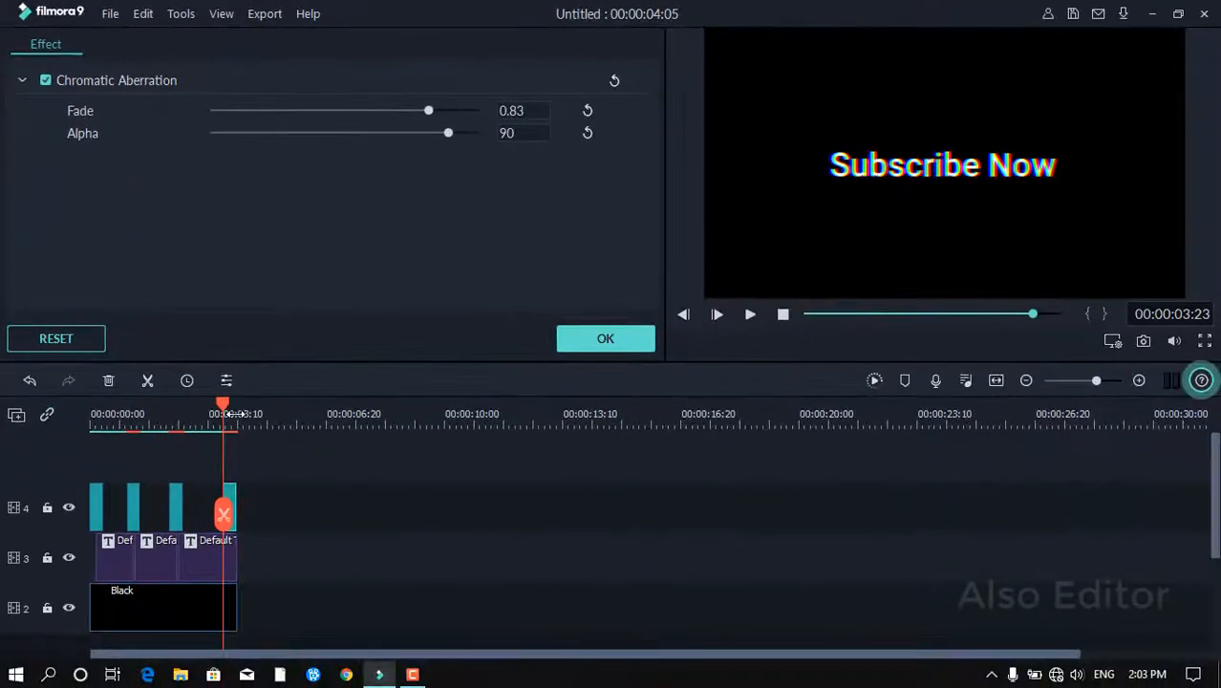
key(space)
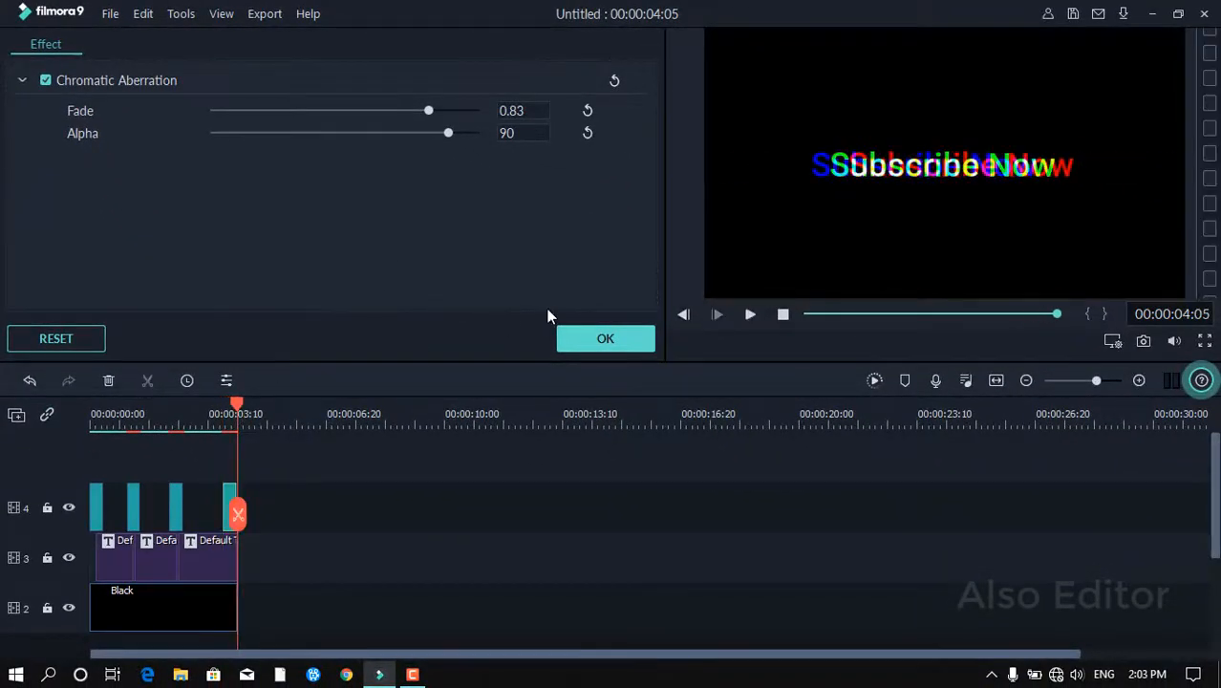
click(594, 342)
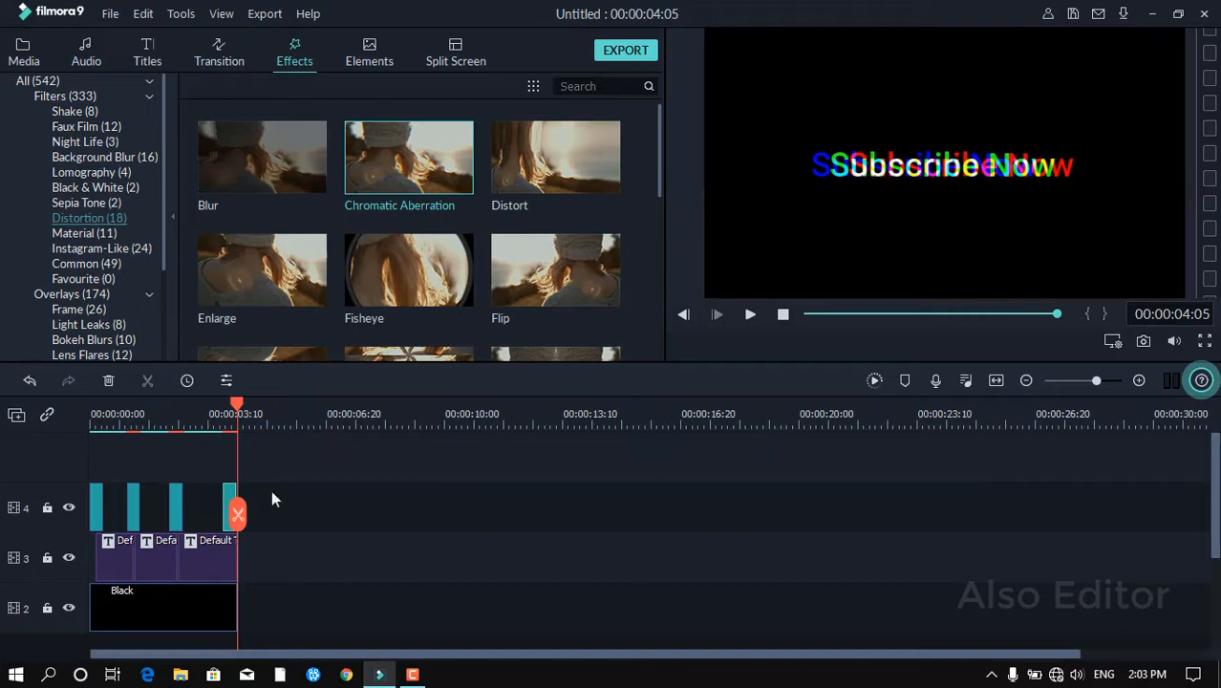
Set the third glitch flash's Fade to 0.83 and Alpha to 92, and confirm.
double_click(177, 503)
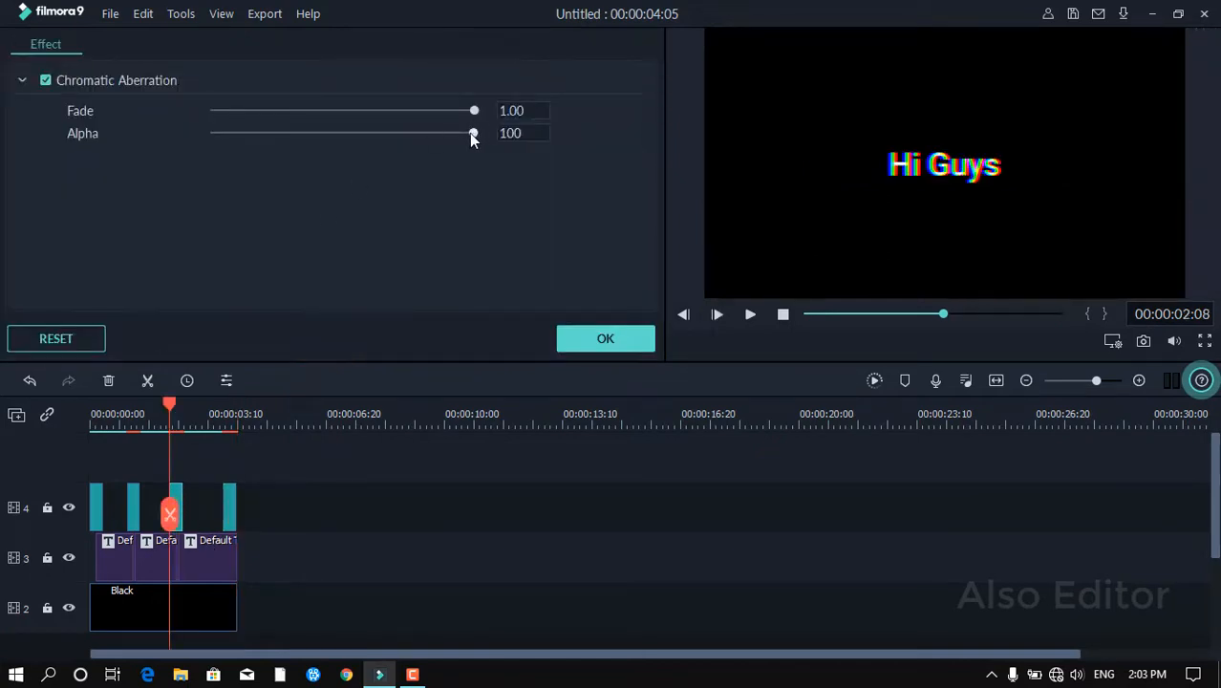
drag(469, 133, 431, 113)
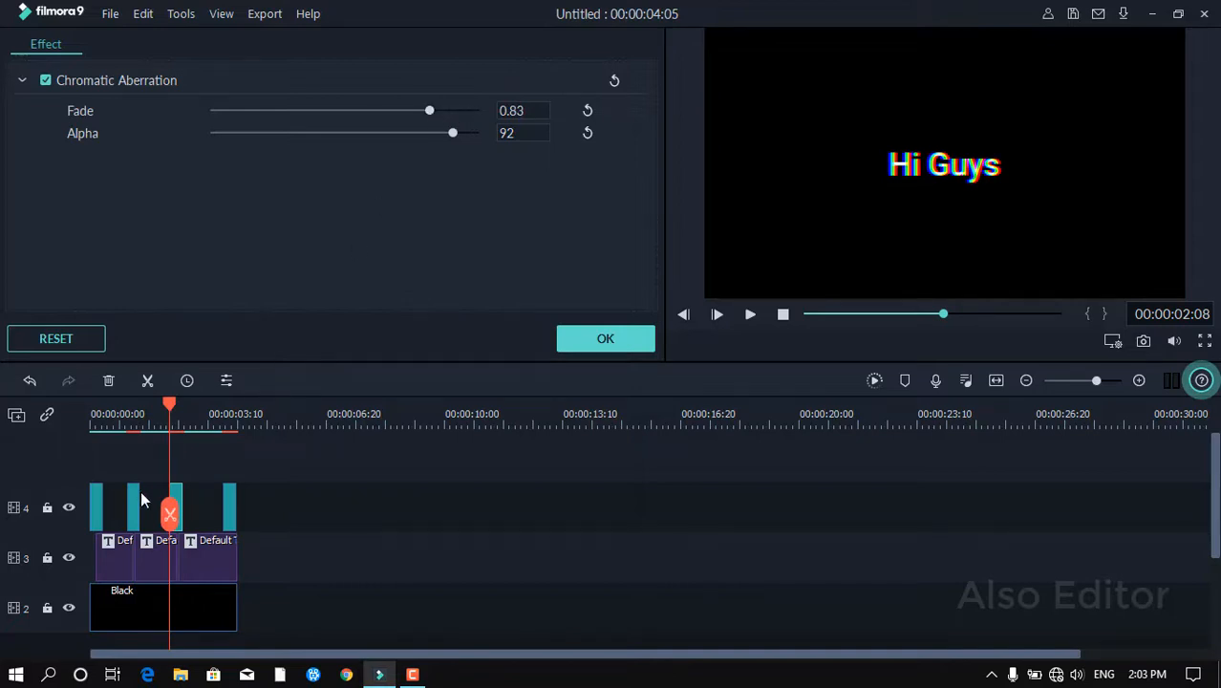
click(583, 338)
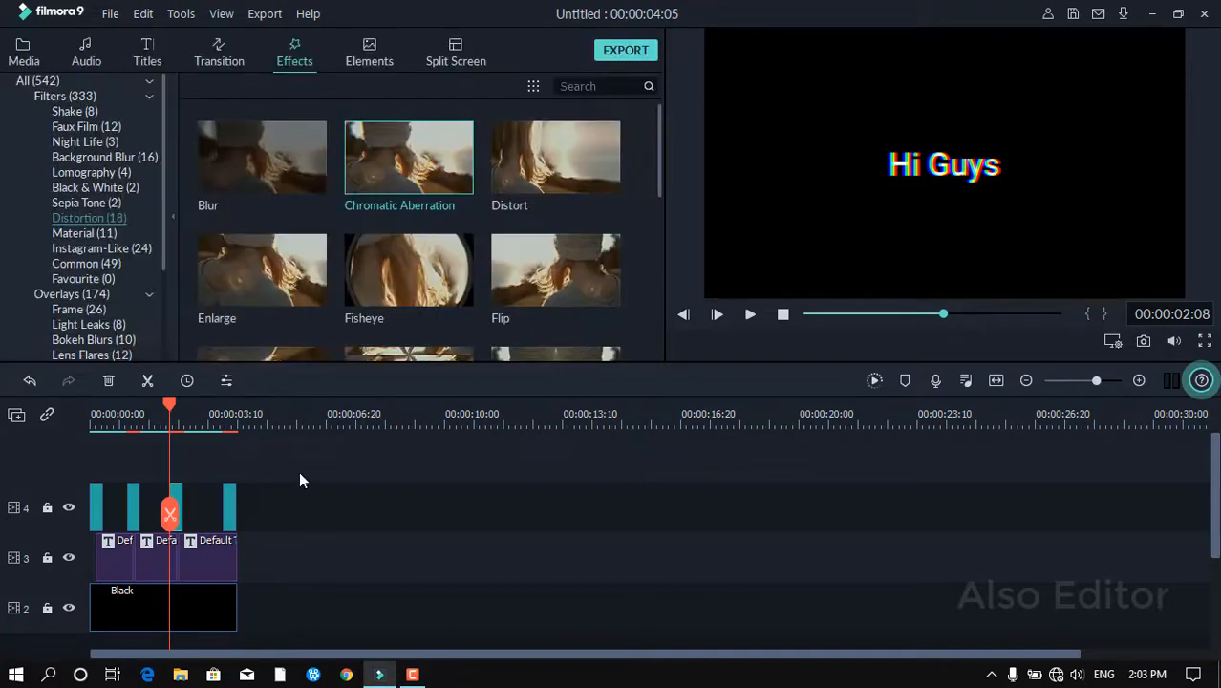
Set the second glitch flash's Fade to 0.94 and Alpha to 97, and confirm.
double_click(134, 513)
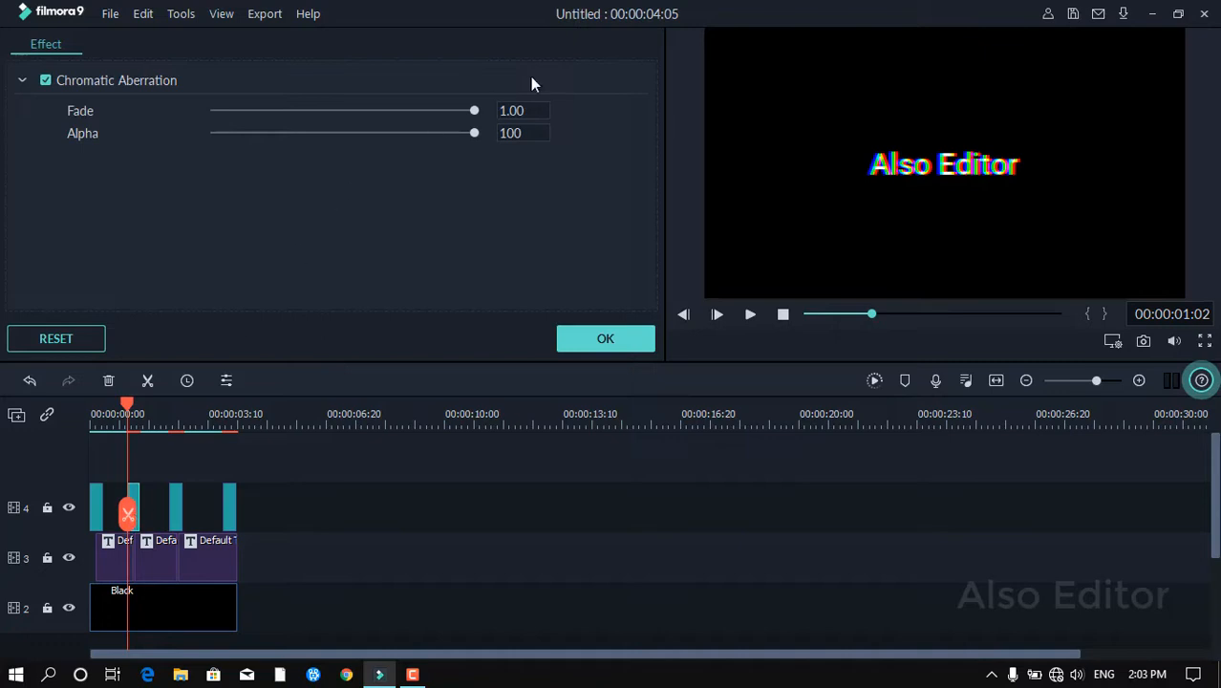
drag(474, 110, 467, 135)
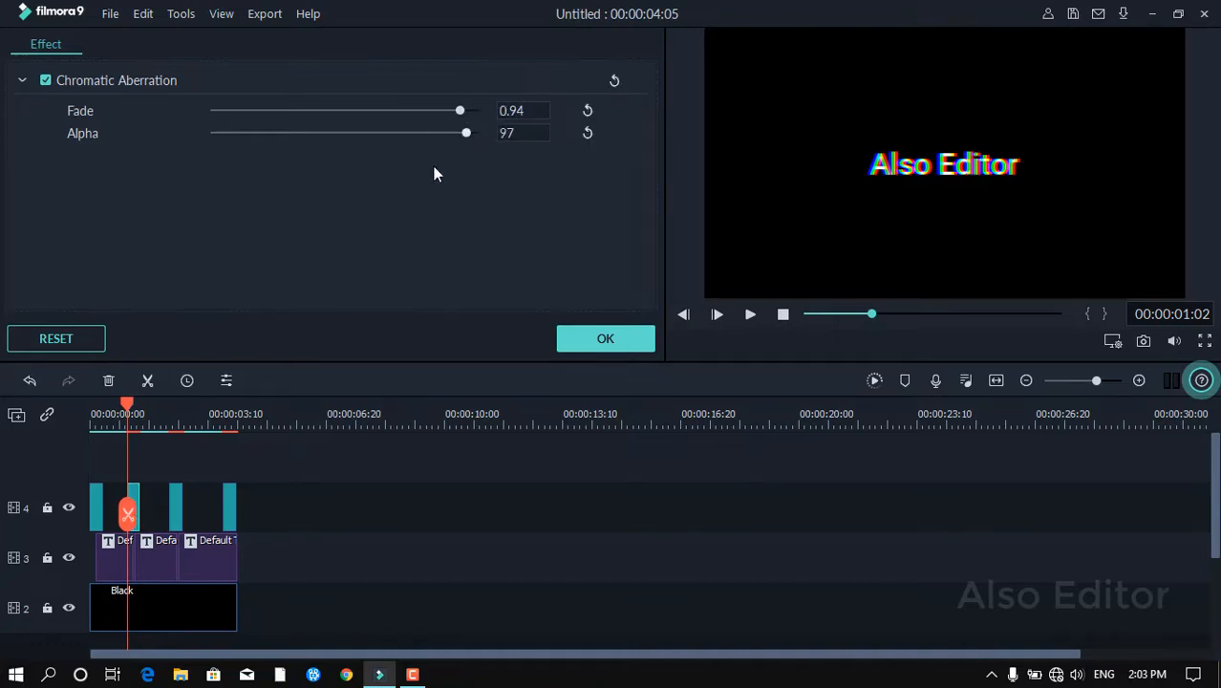
click(601, 338)
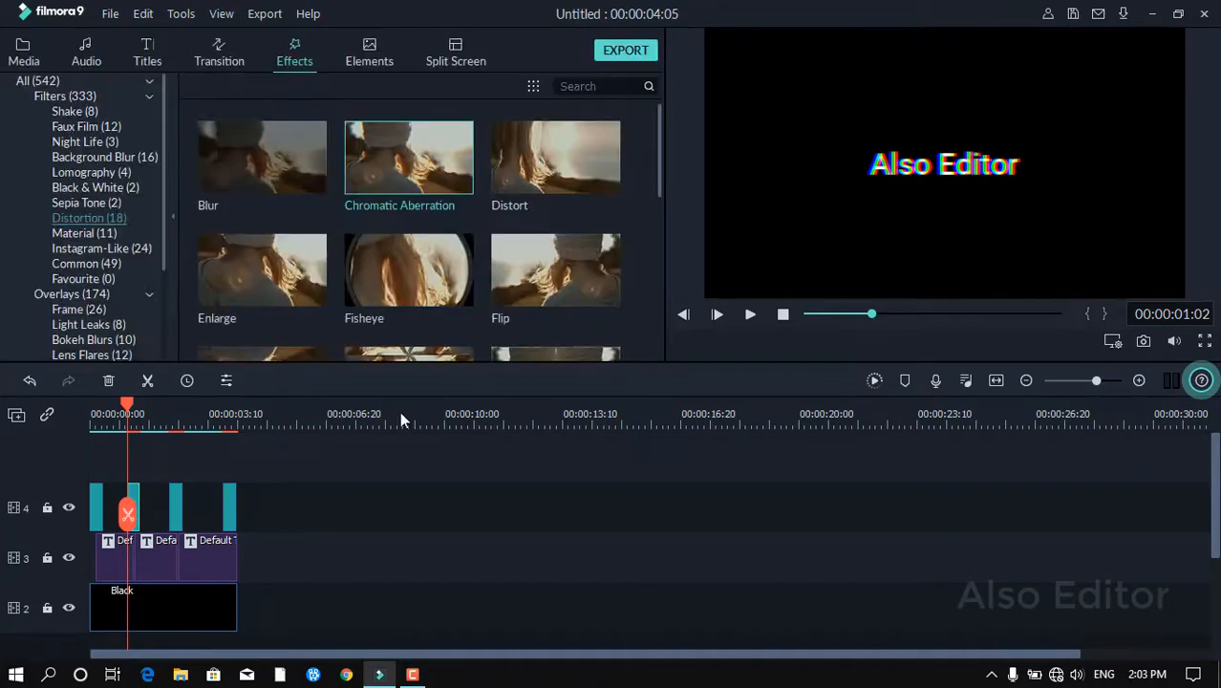
Extend the Black background clip slightly past the titles and play the video from the start.
click(239, 609)
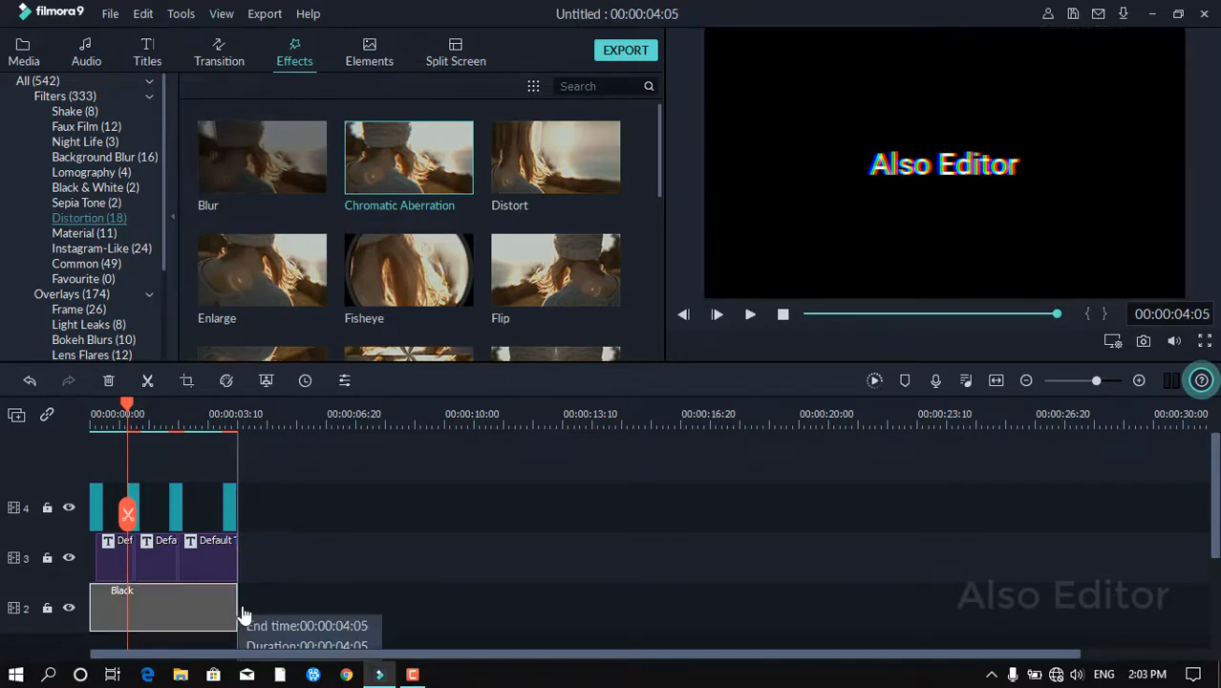
drag(241, 611, 249, 613)
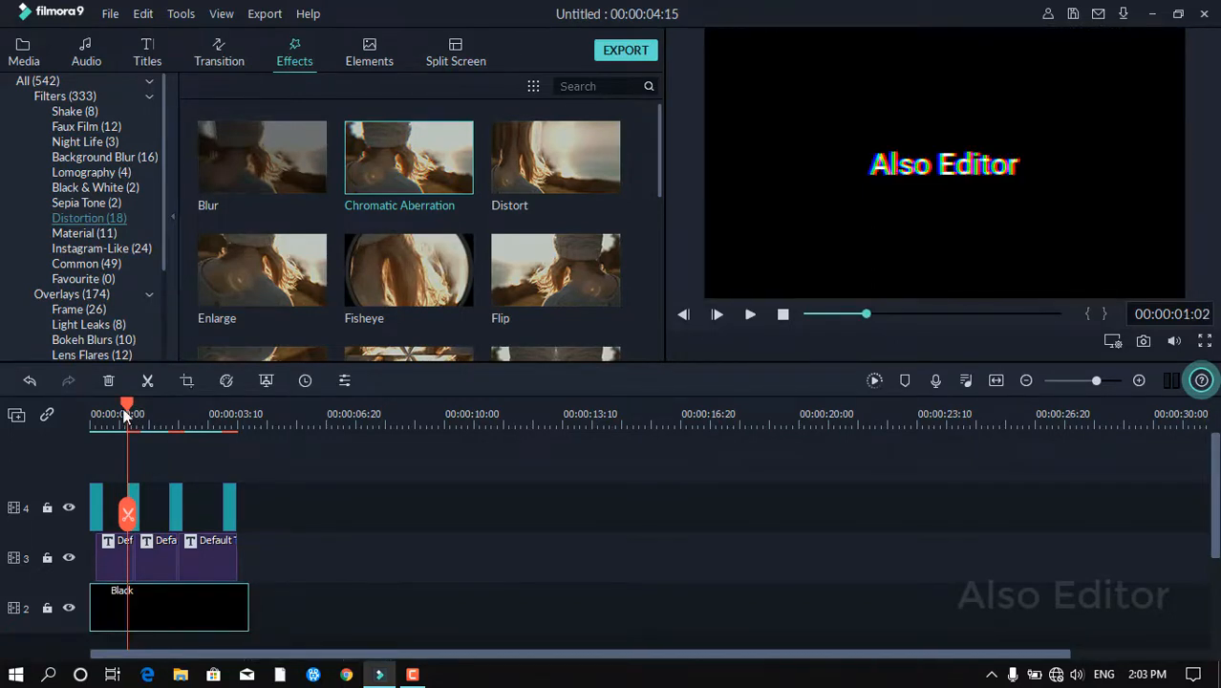
drag(124, 405, 8, 436)
key(space)
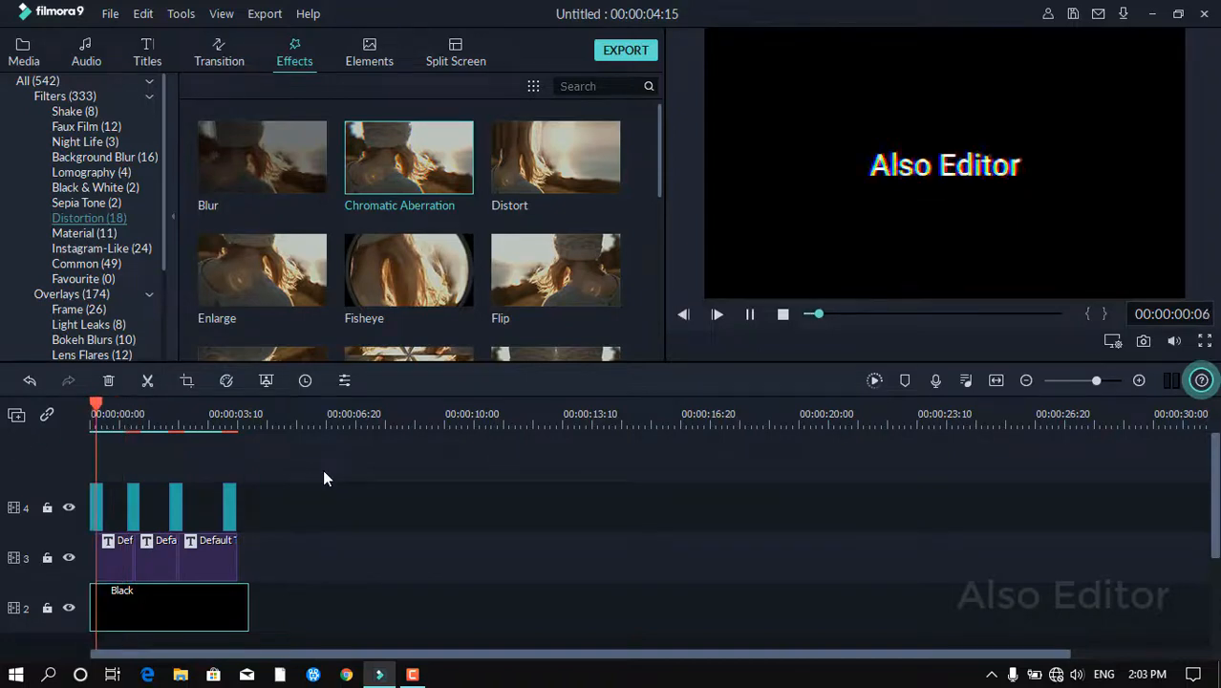